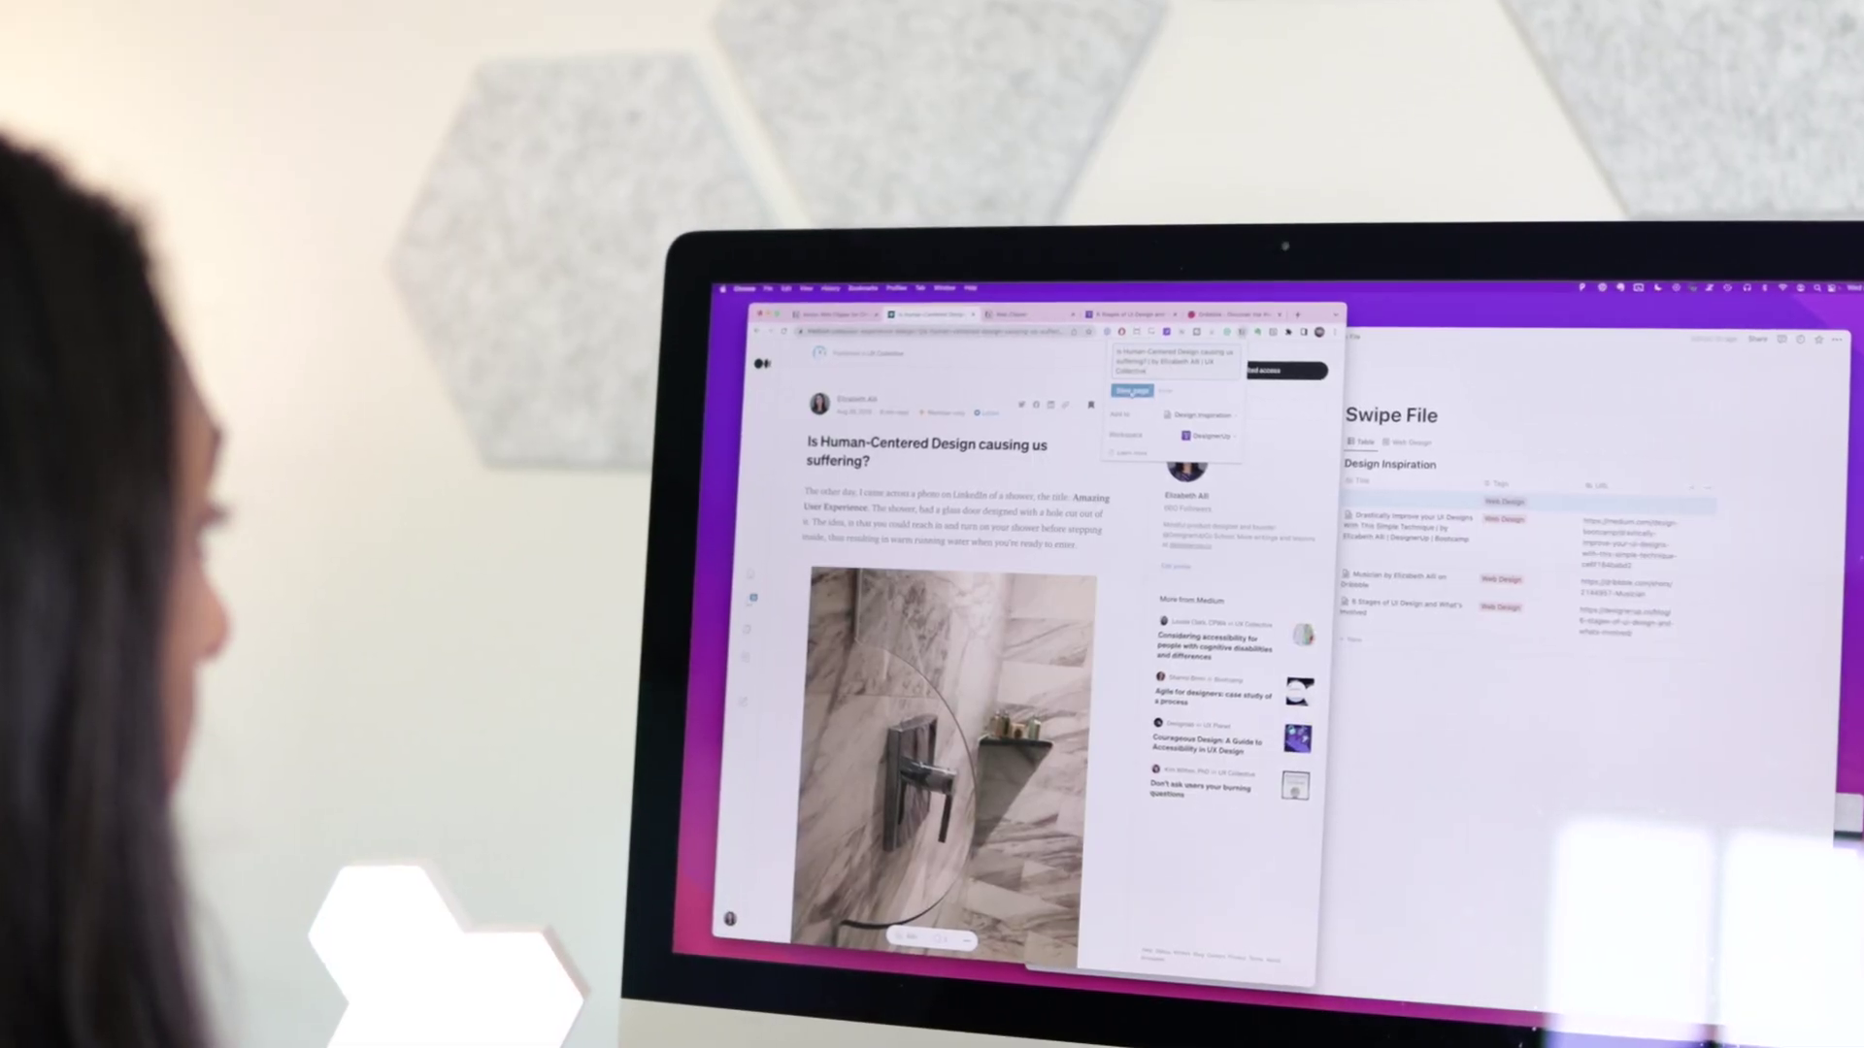
Switch from the Web Clipper popup to the Notion app with 'Open in Notion'
click(1174, 388)
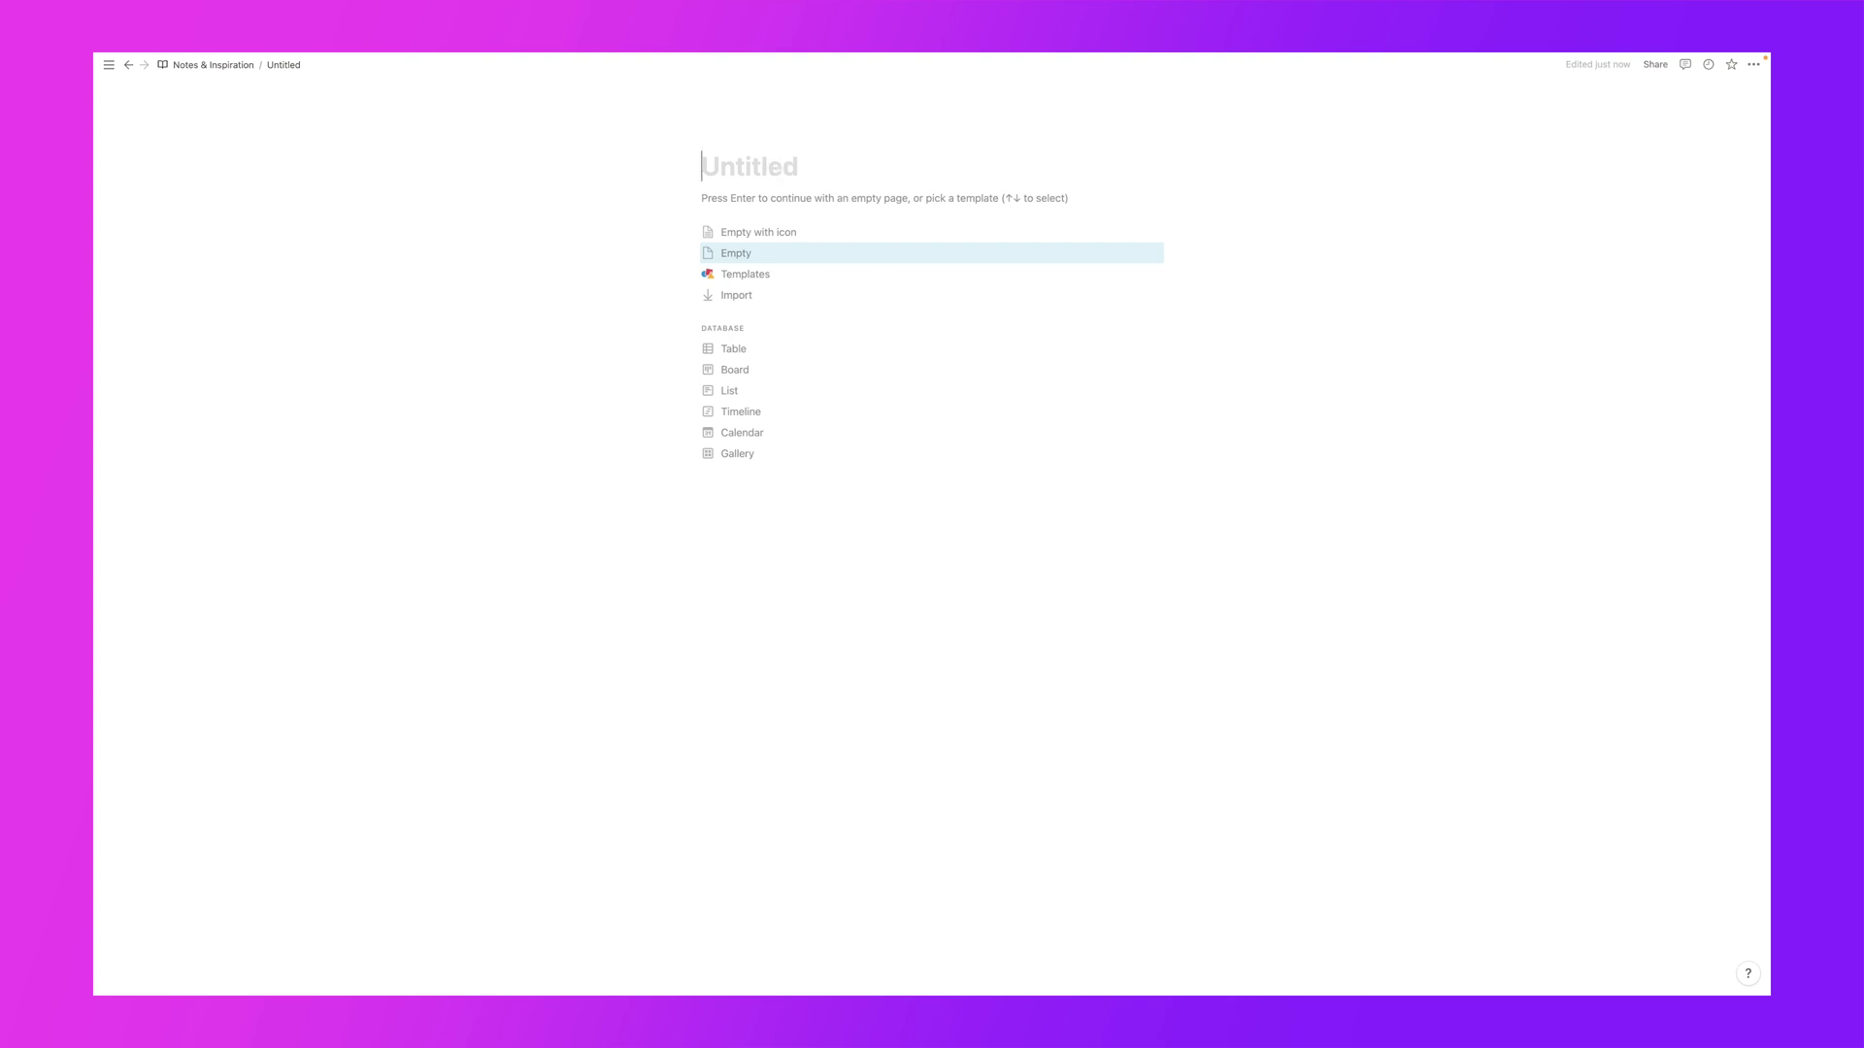
Title the page 'Swipe File' and insert an inline Design Inspiration database via the /data command
text(Swipe File)
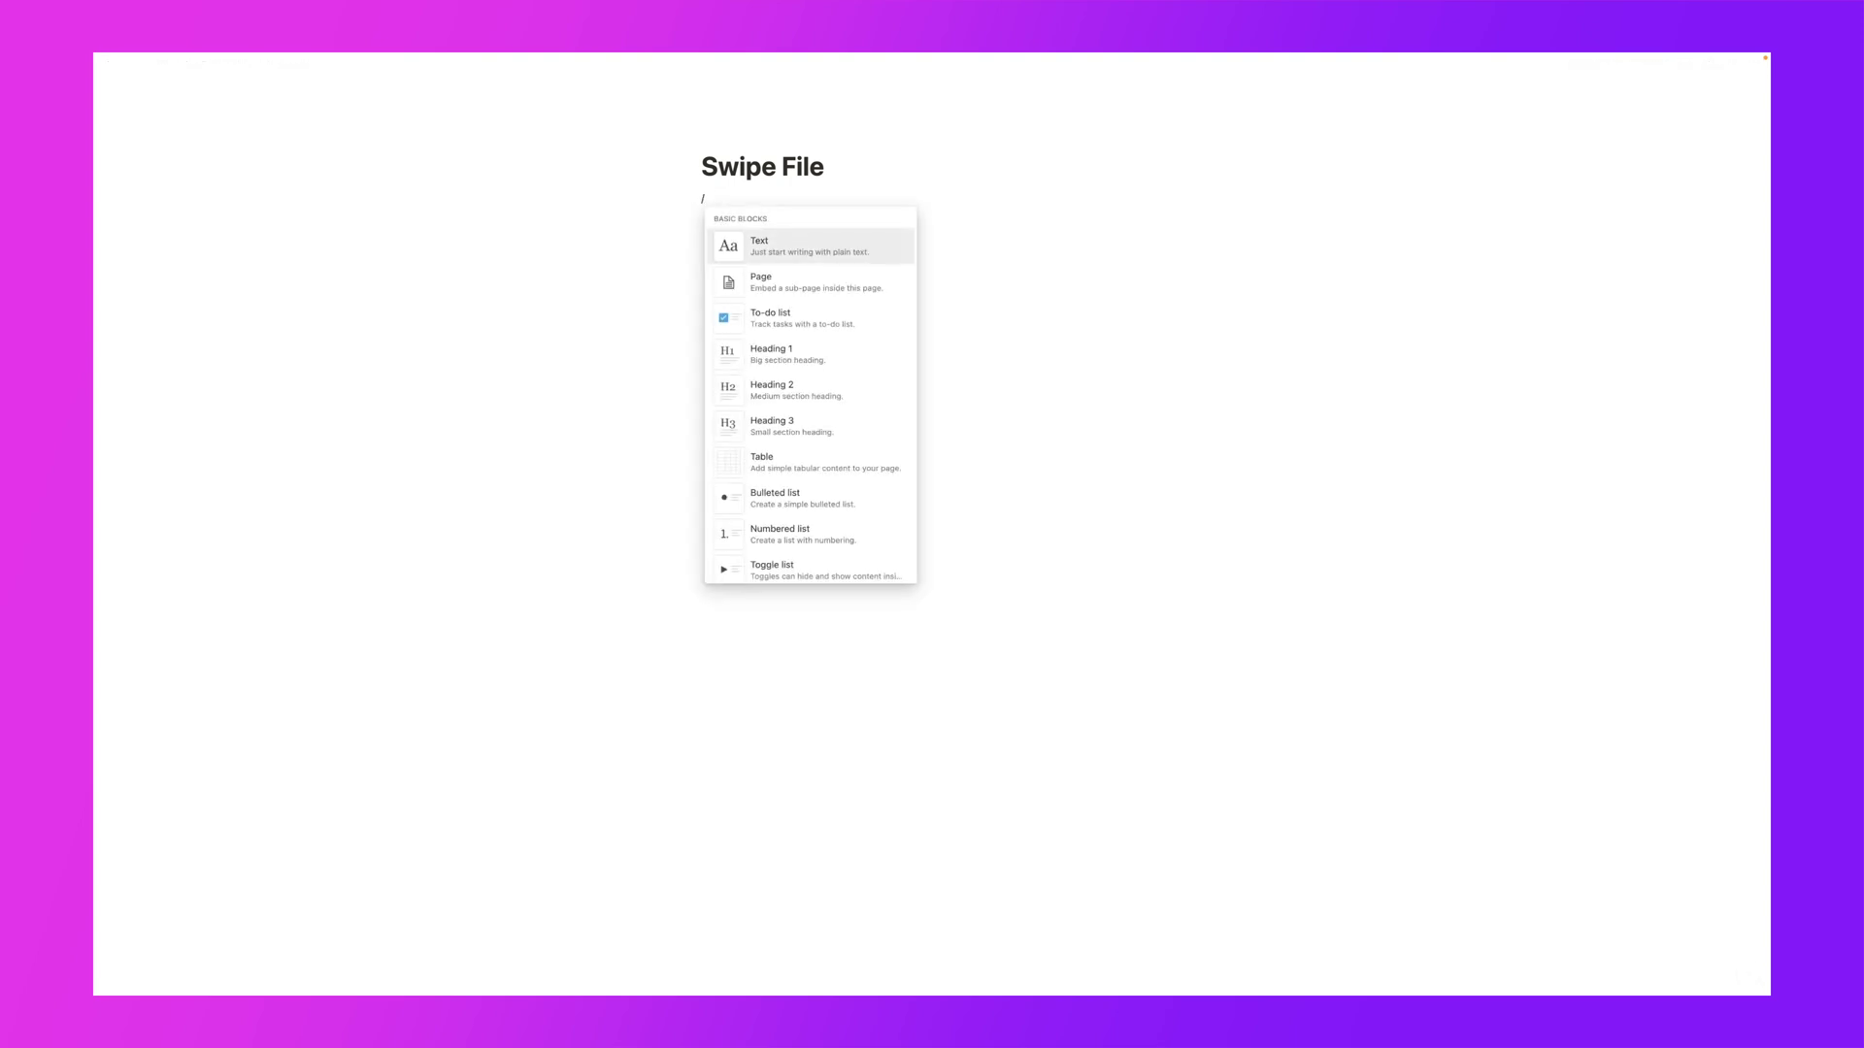
scroll(724, 307, down, 15)
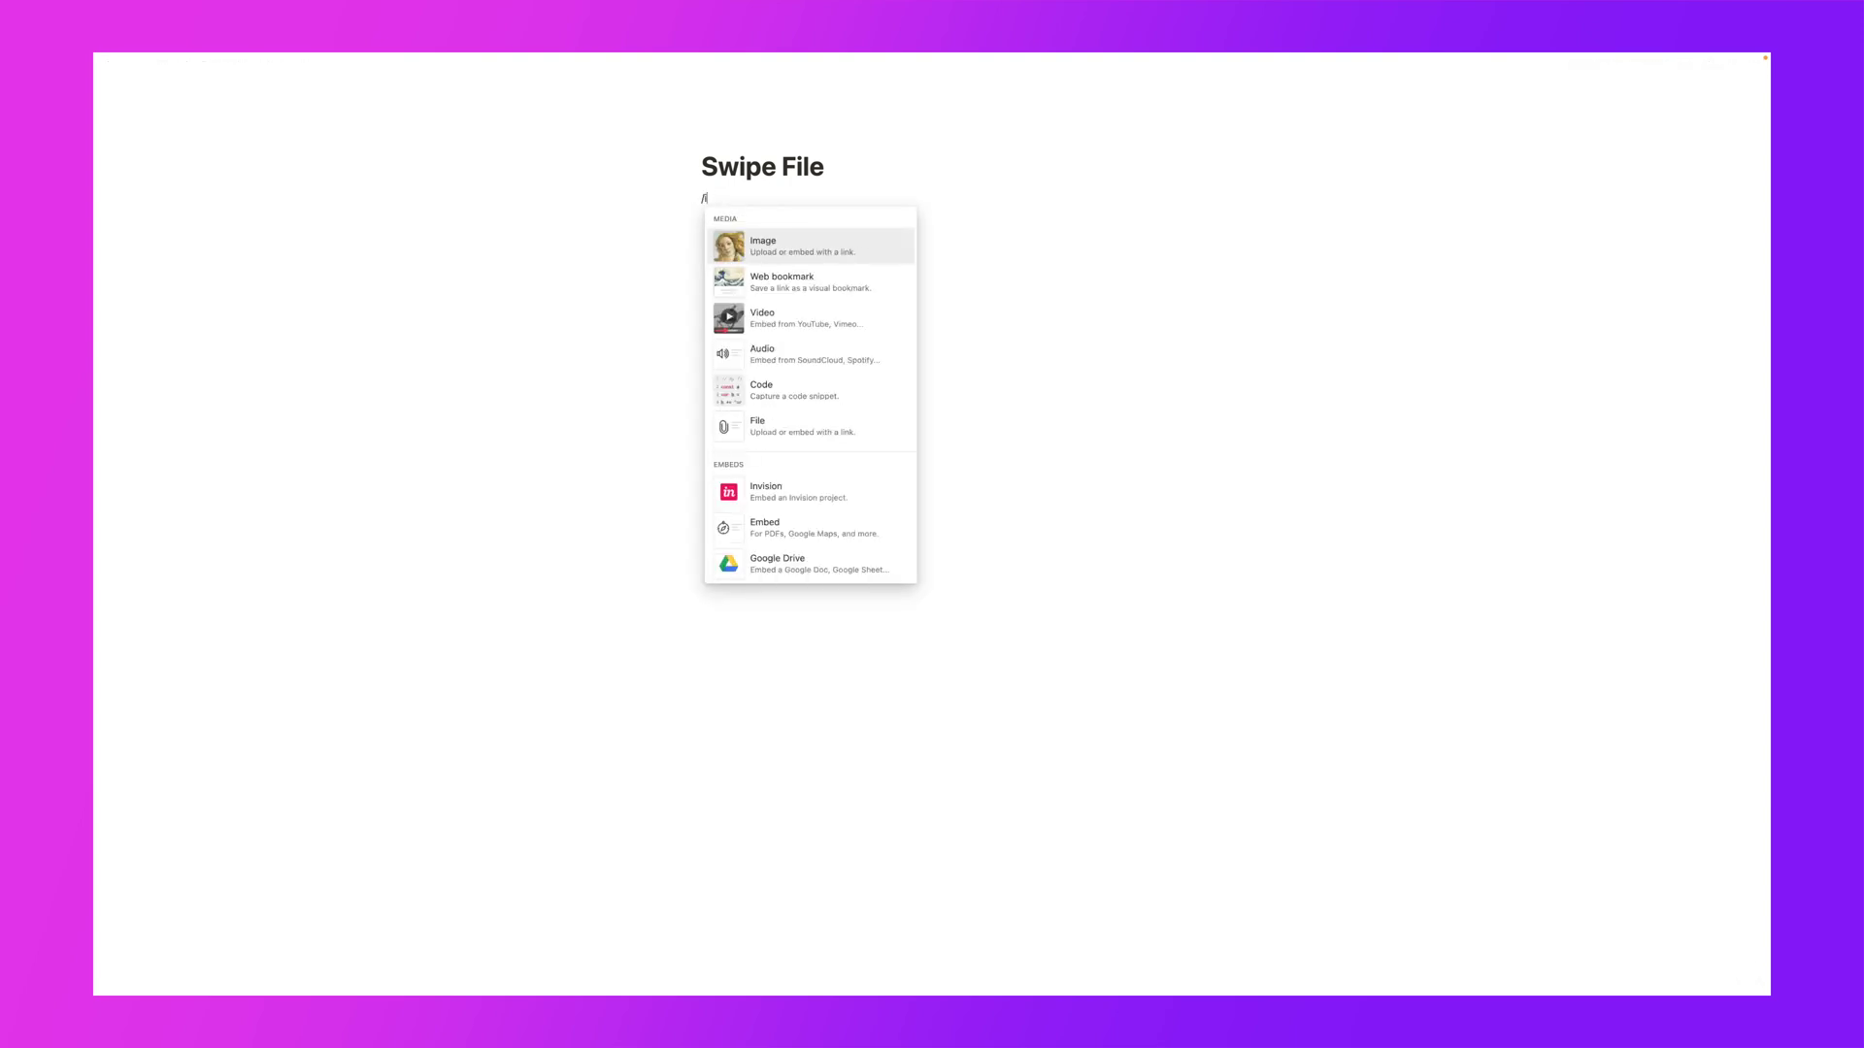
scroll(724, 307, up, 15)
text(data)
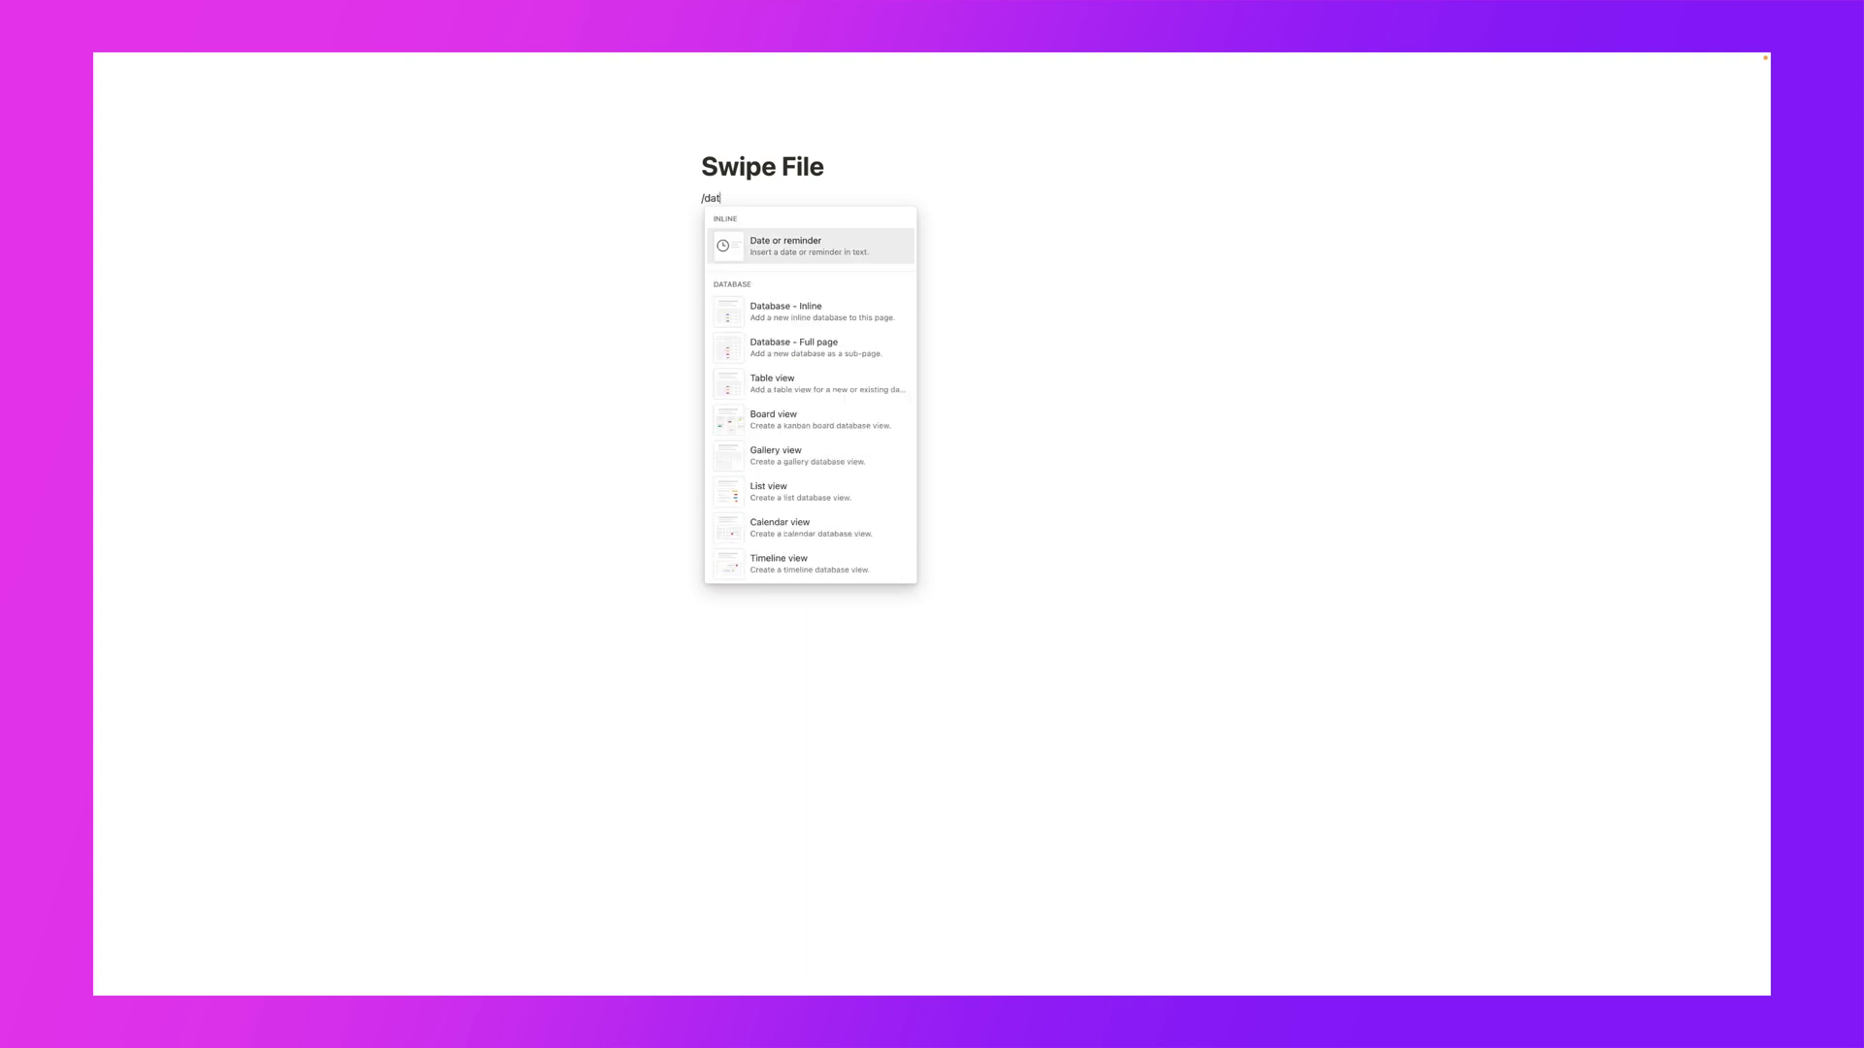
click(805, 255)
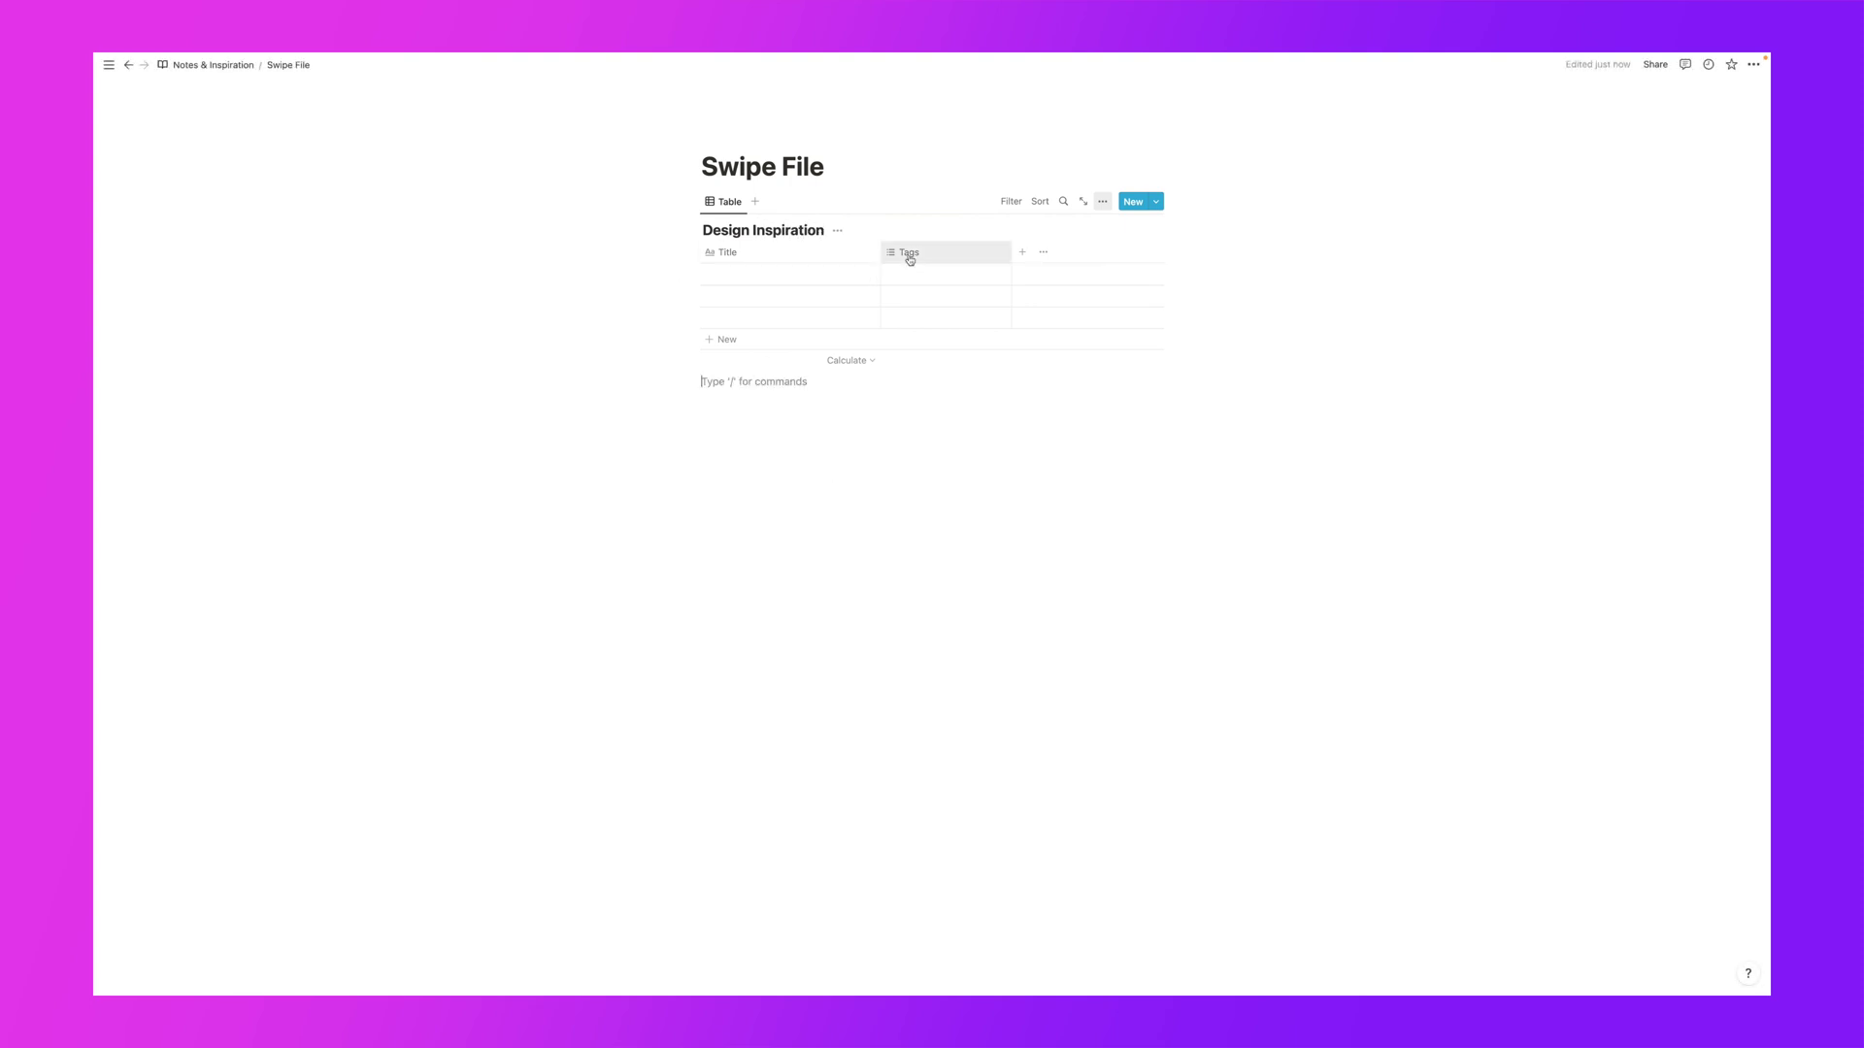
click(910, 259)
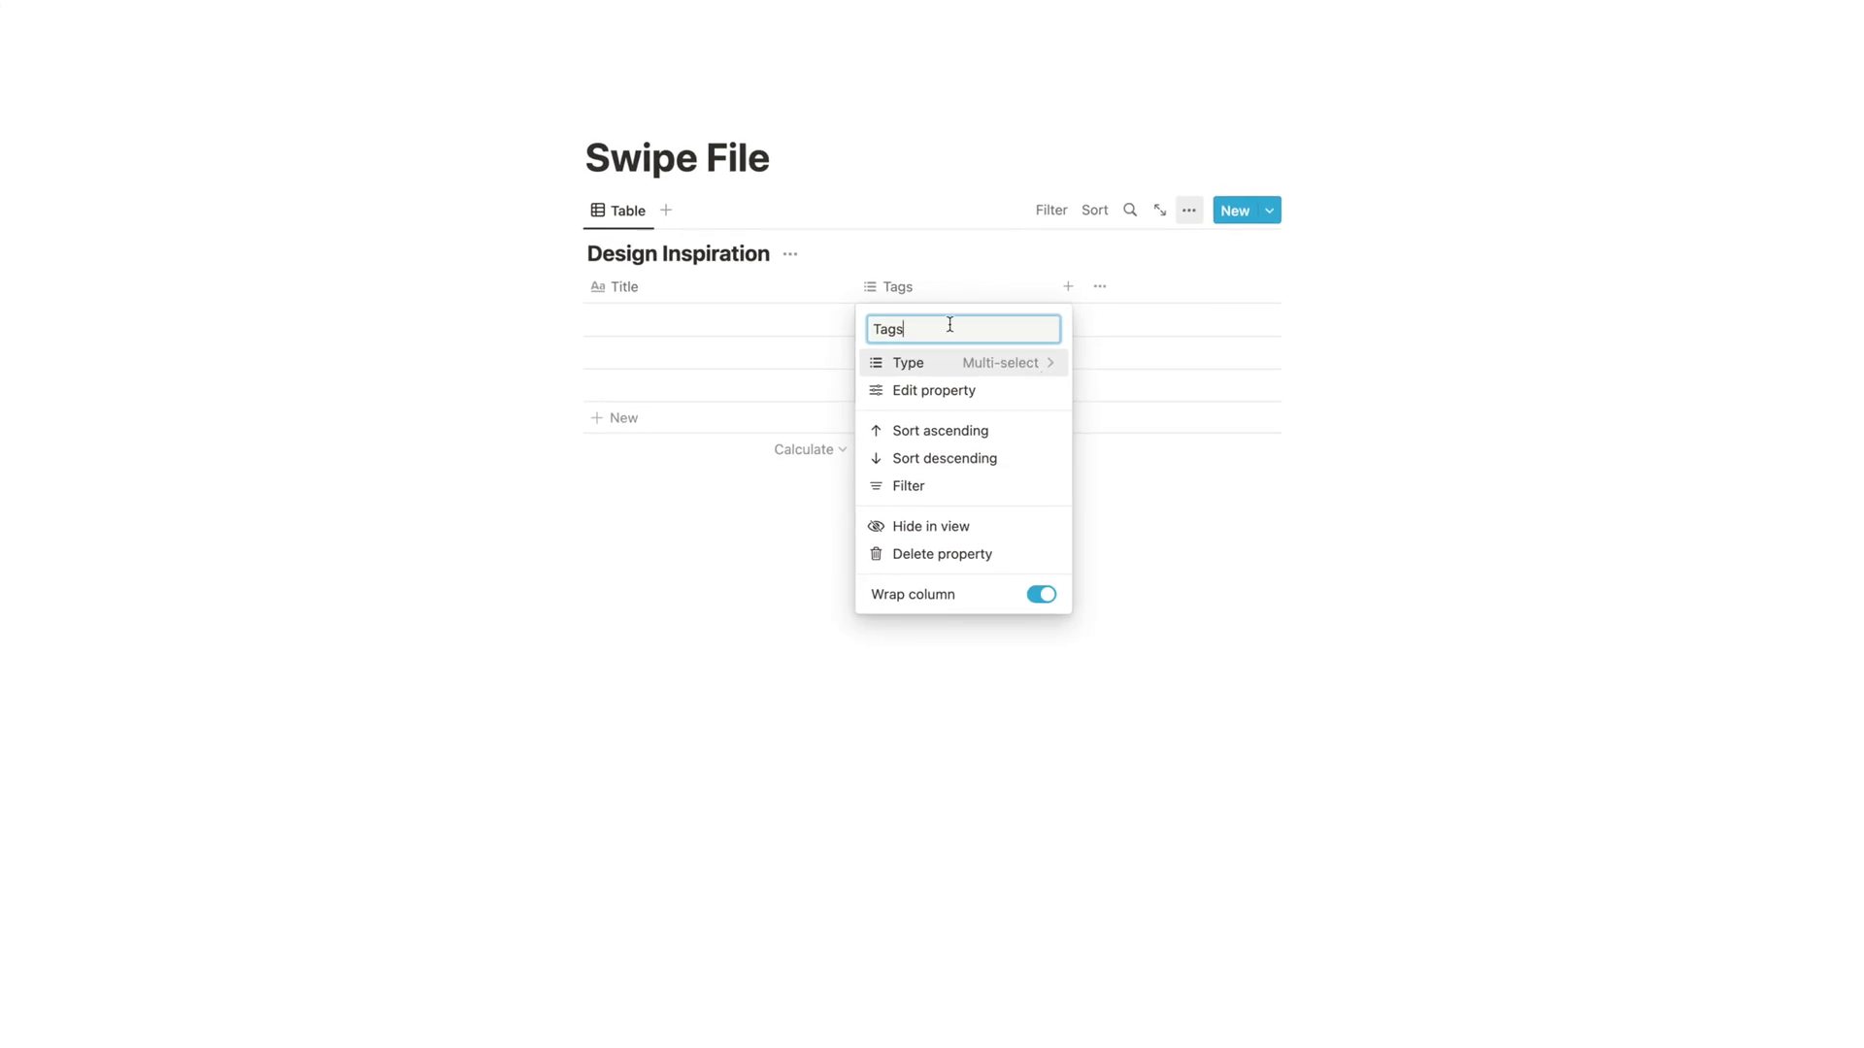
click(949, 329)
click(948, 325)
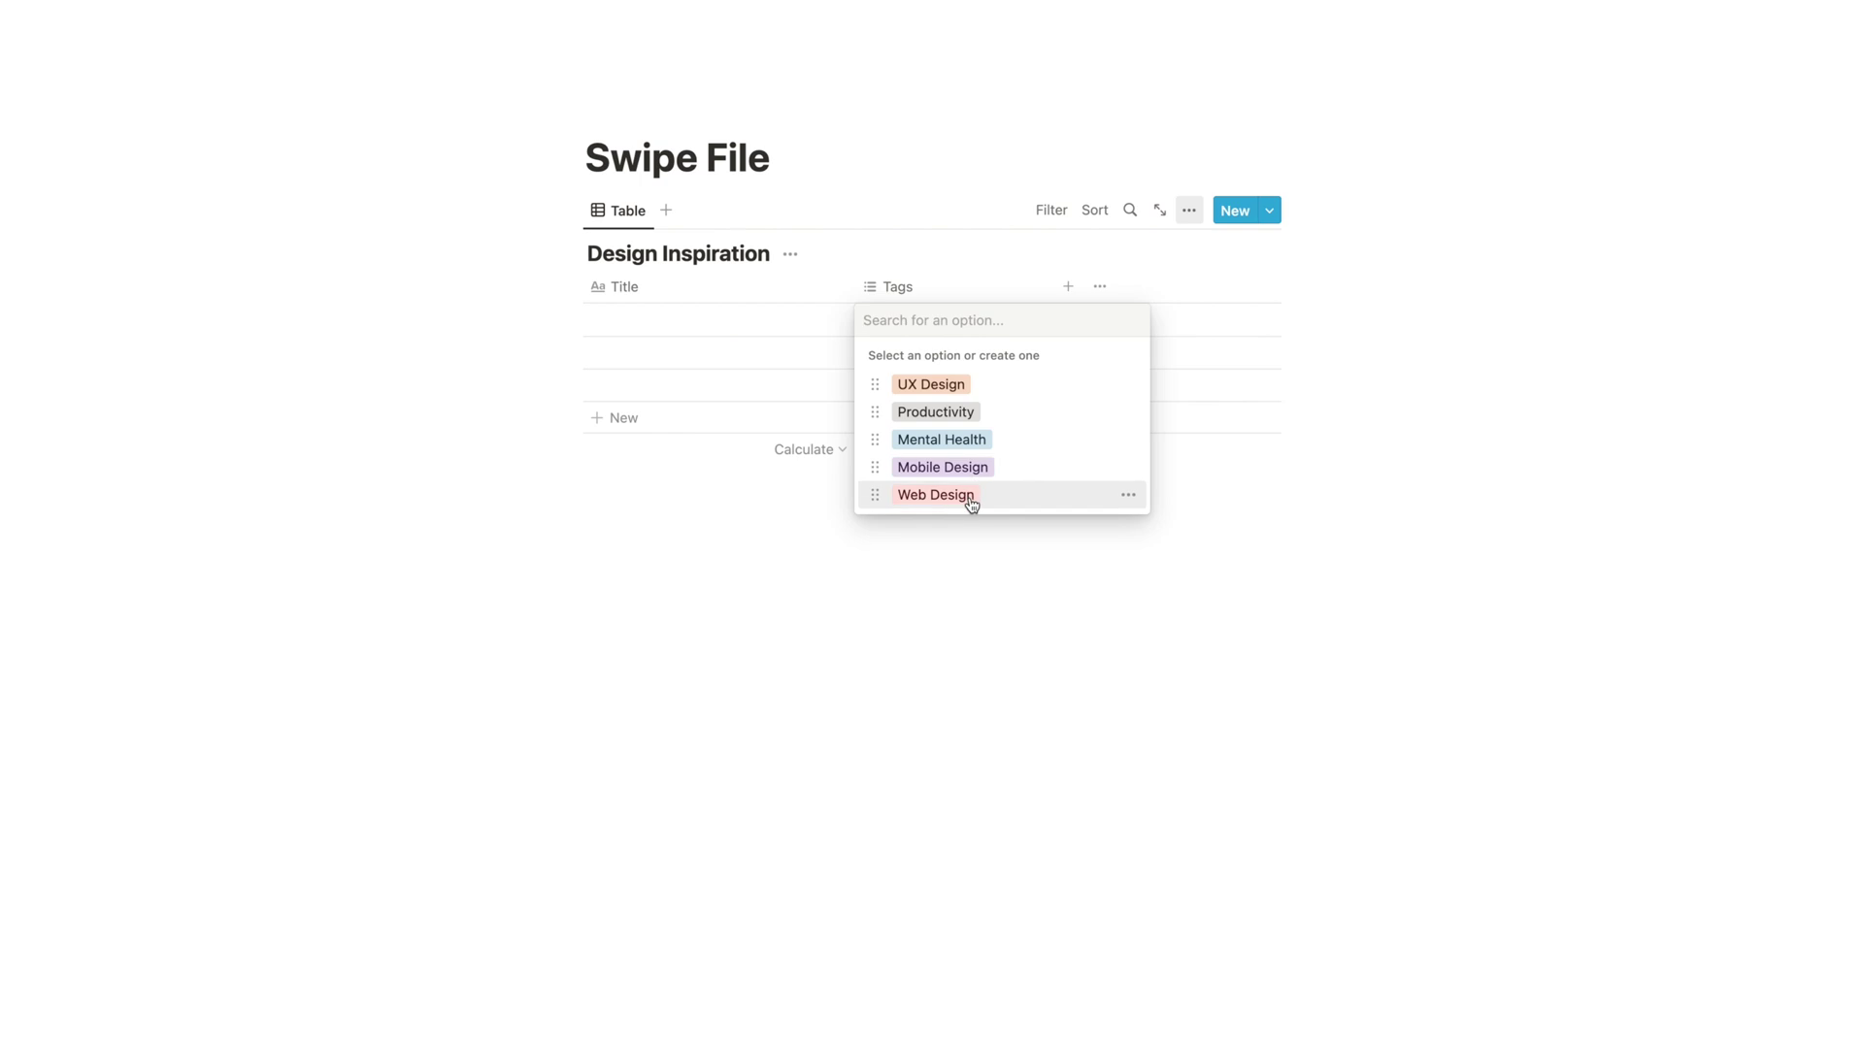
click(1038, 630)
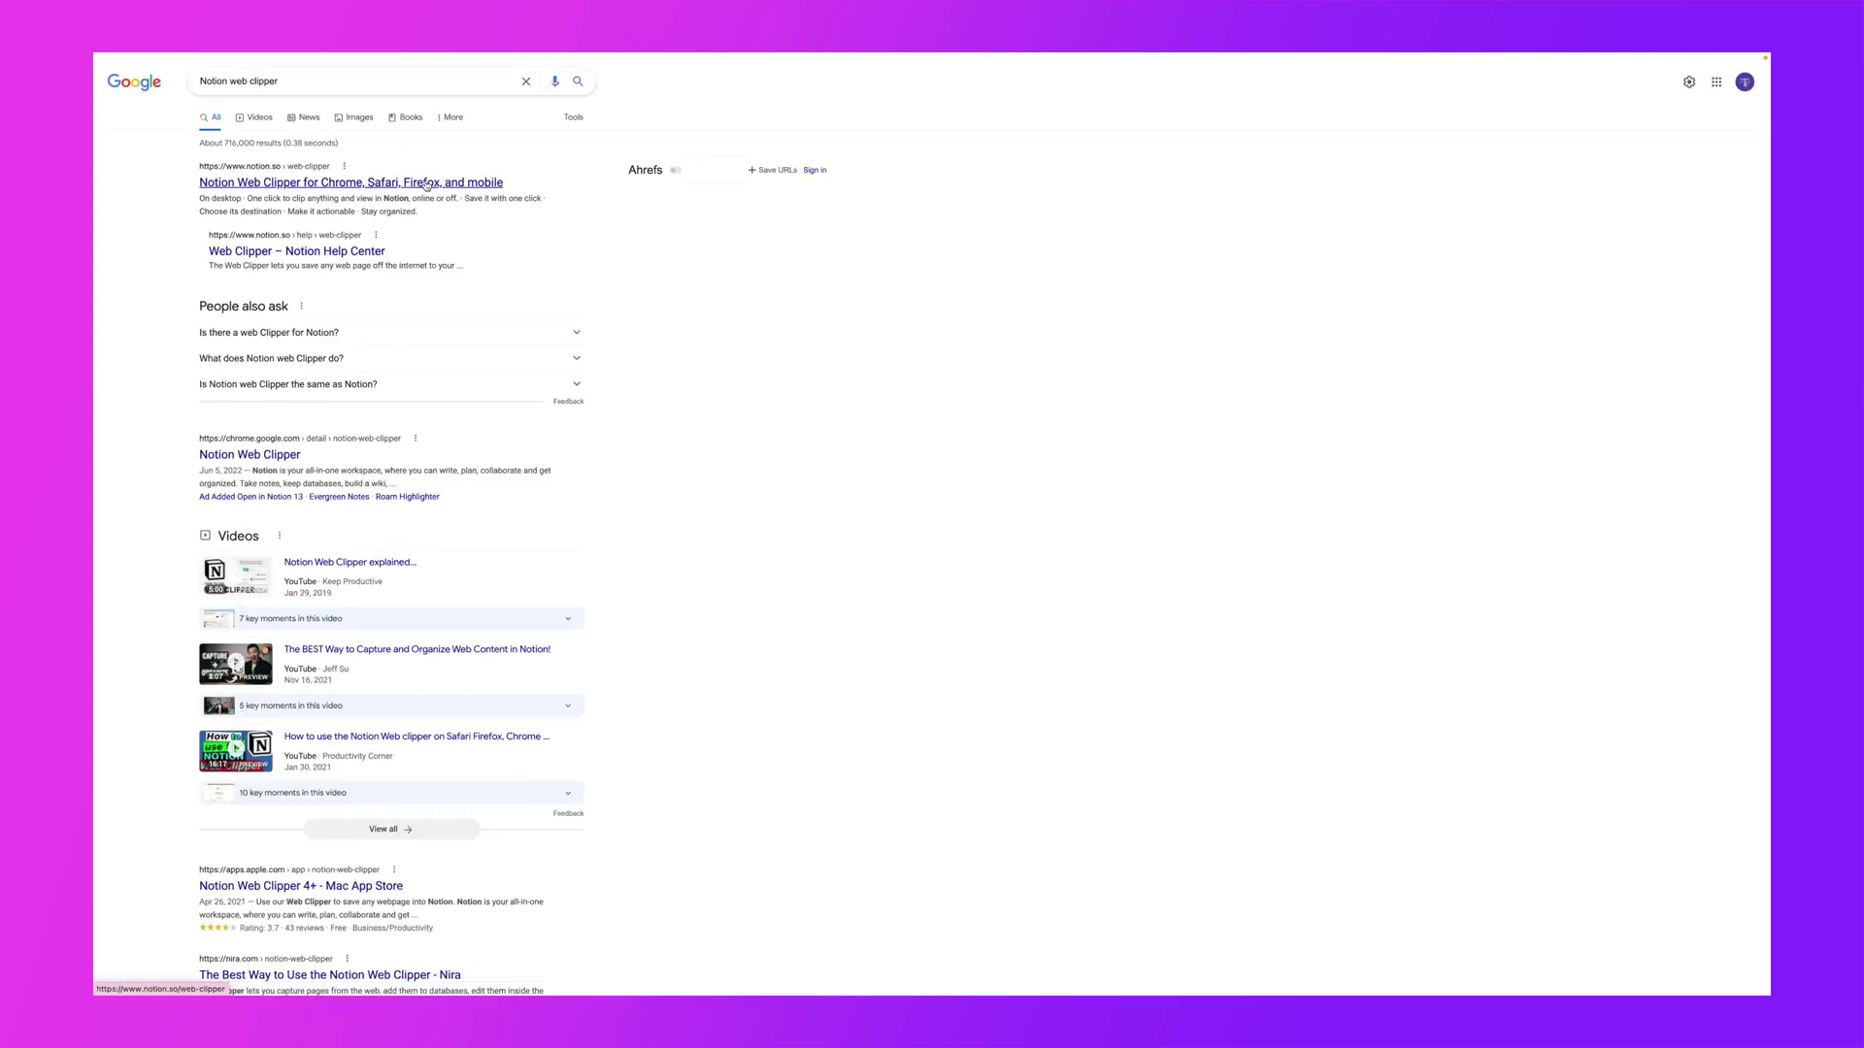
Open the Notion Web Clipper result from the Google search
click(426, 184)
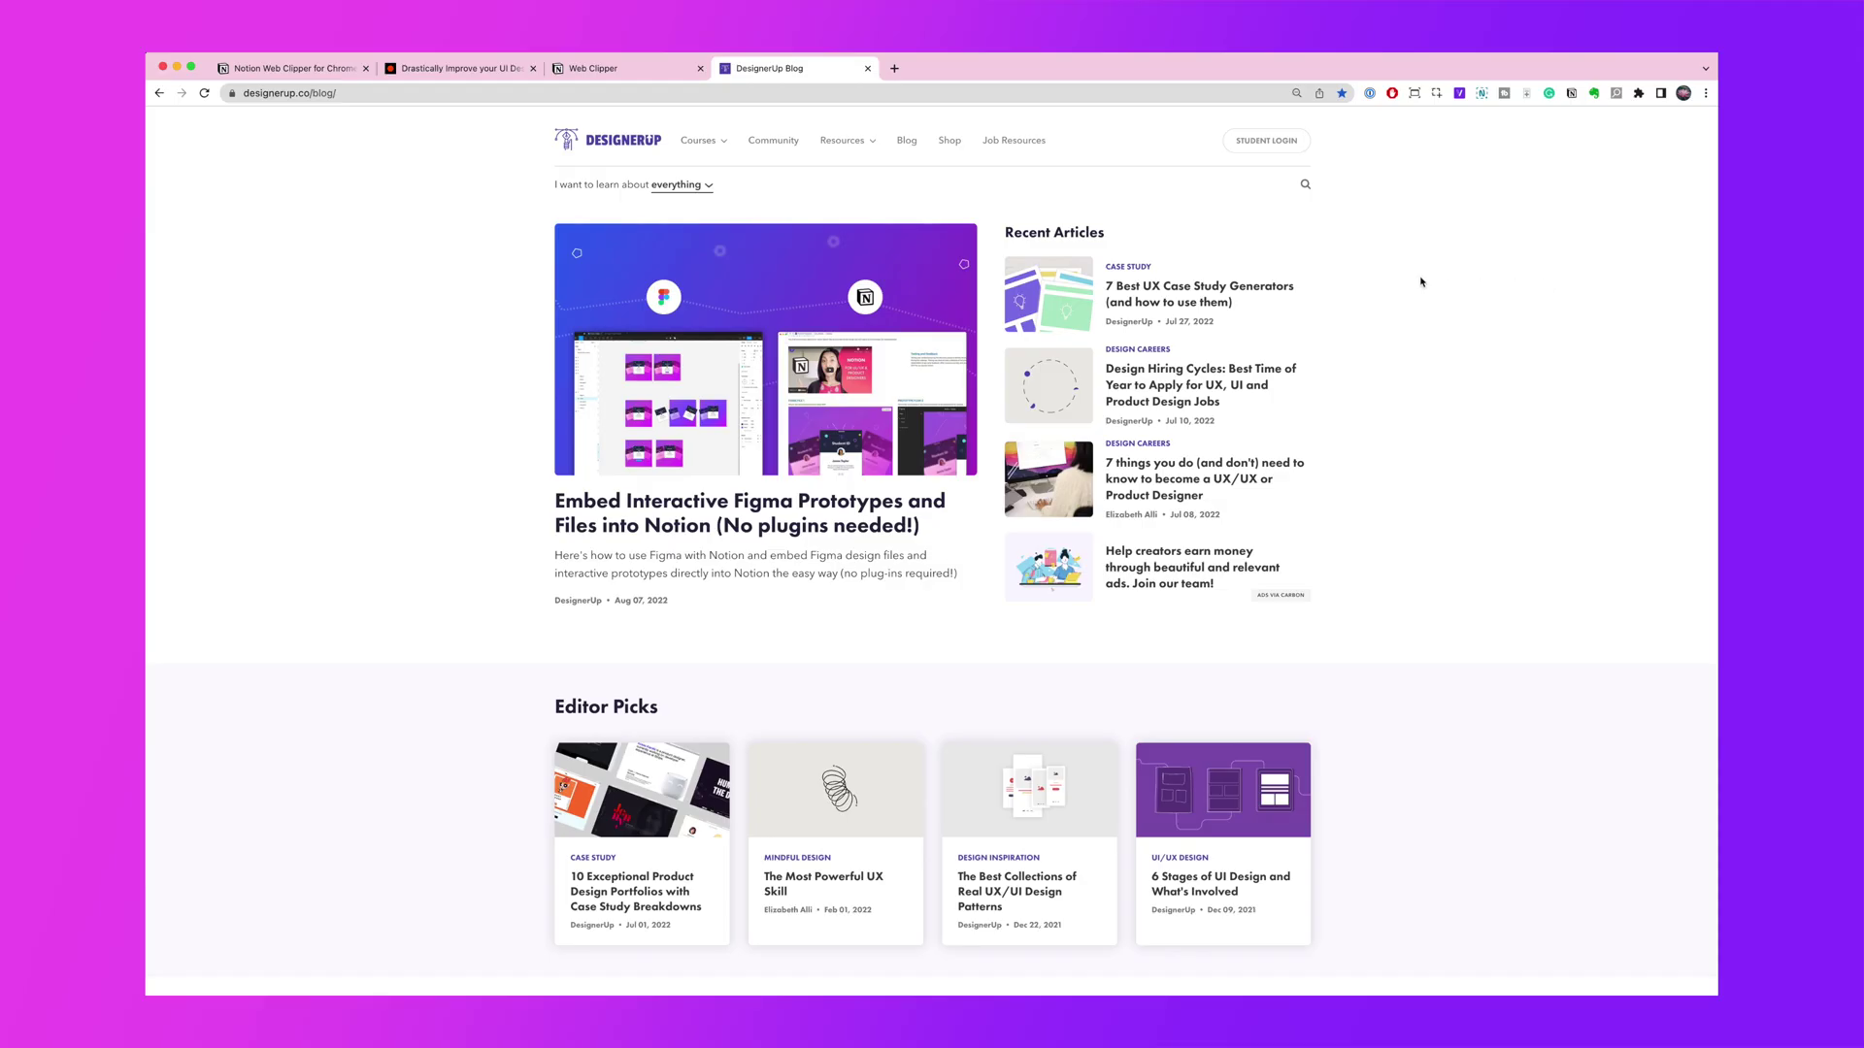
Open the '6 Stages of UI Design' article, clip it to Design Inspiration, and view it in Notion
scroll(1420, 282, down, 5)
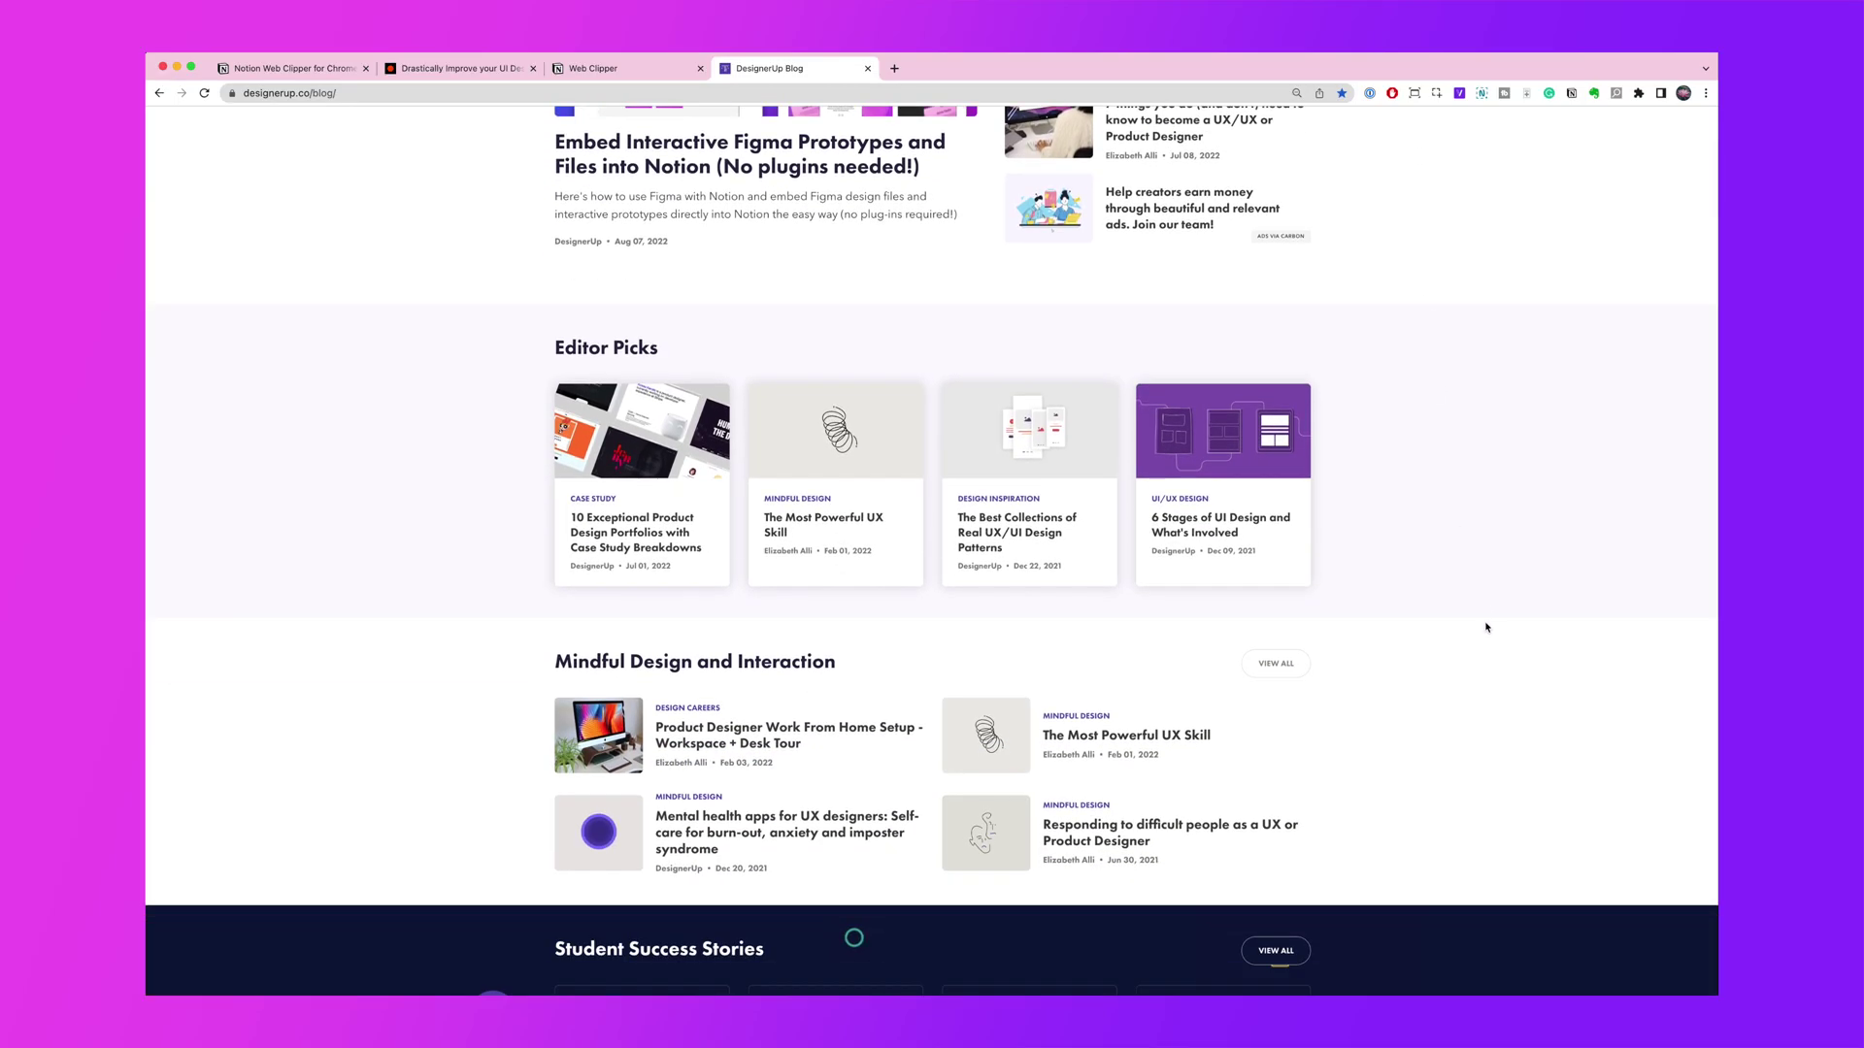
click(1243, 506)
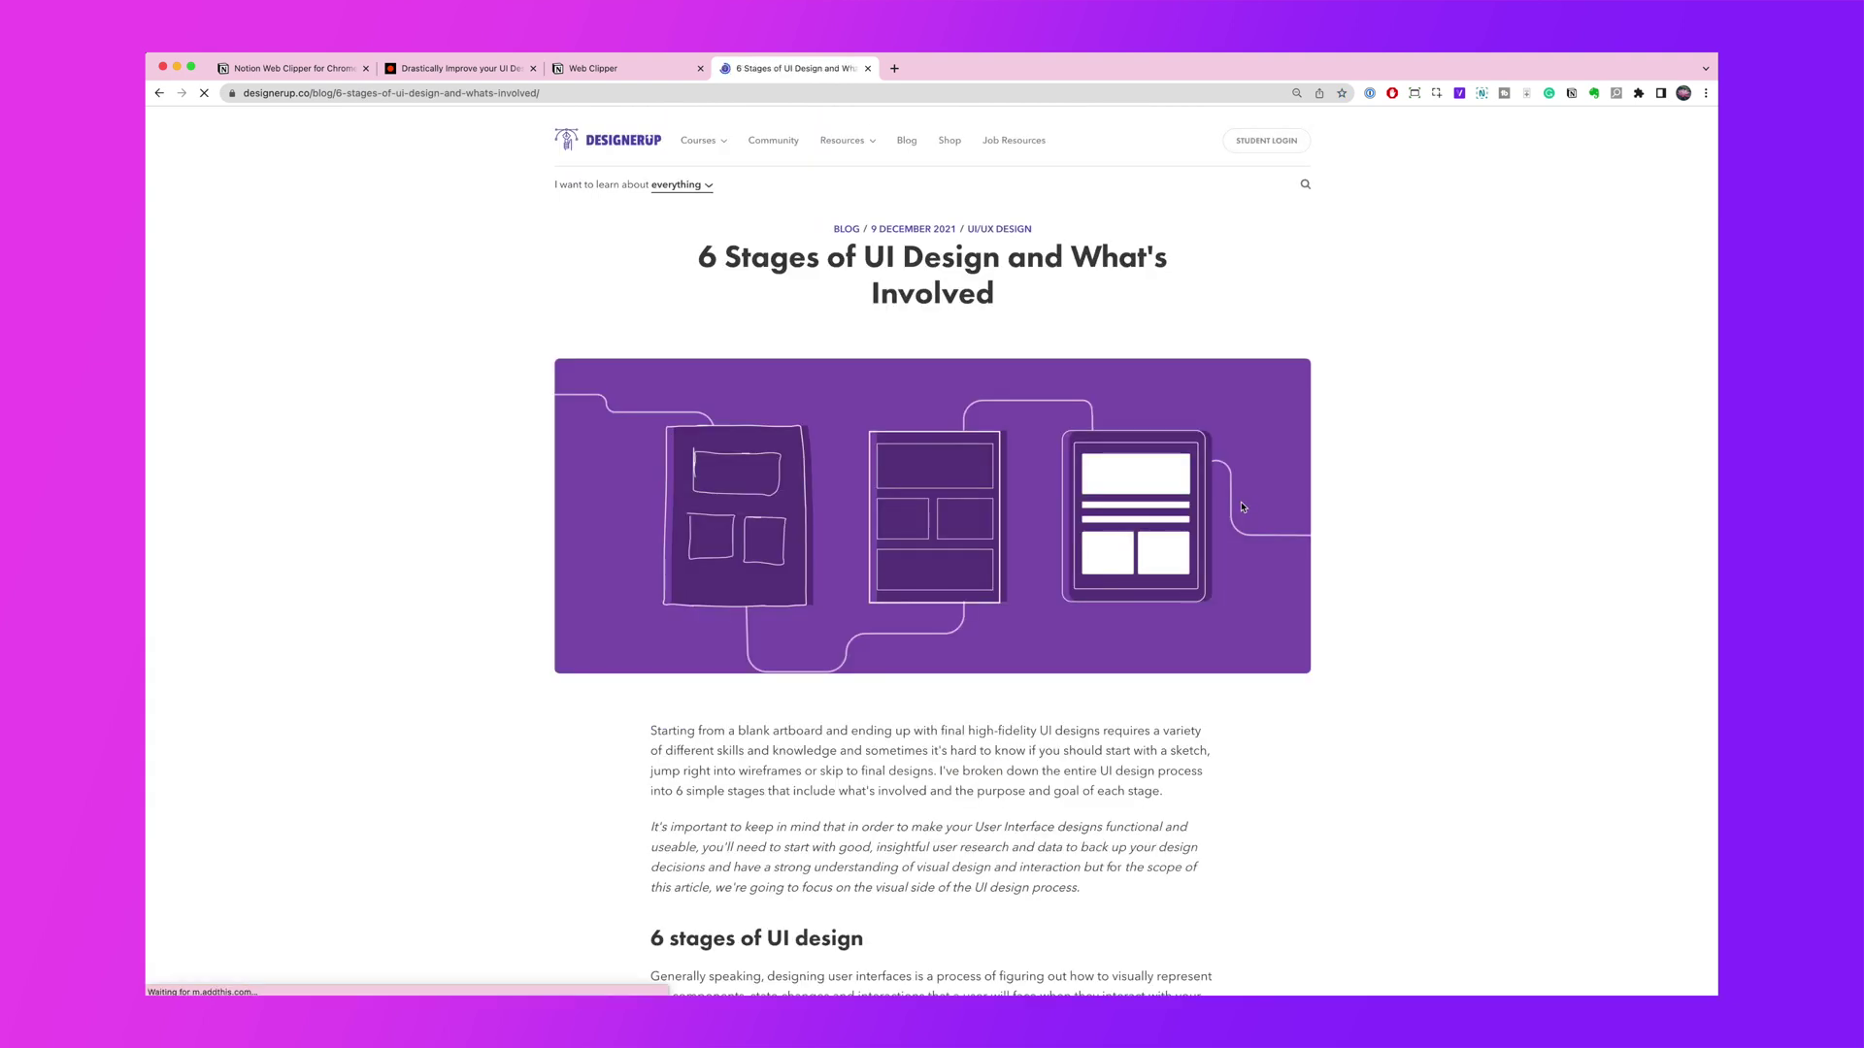
click(1571, 93)
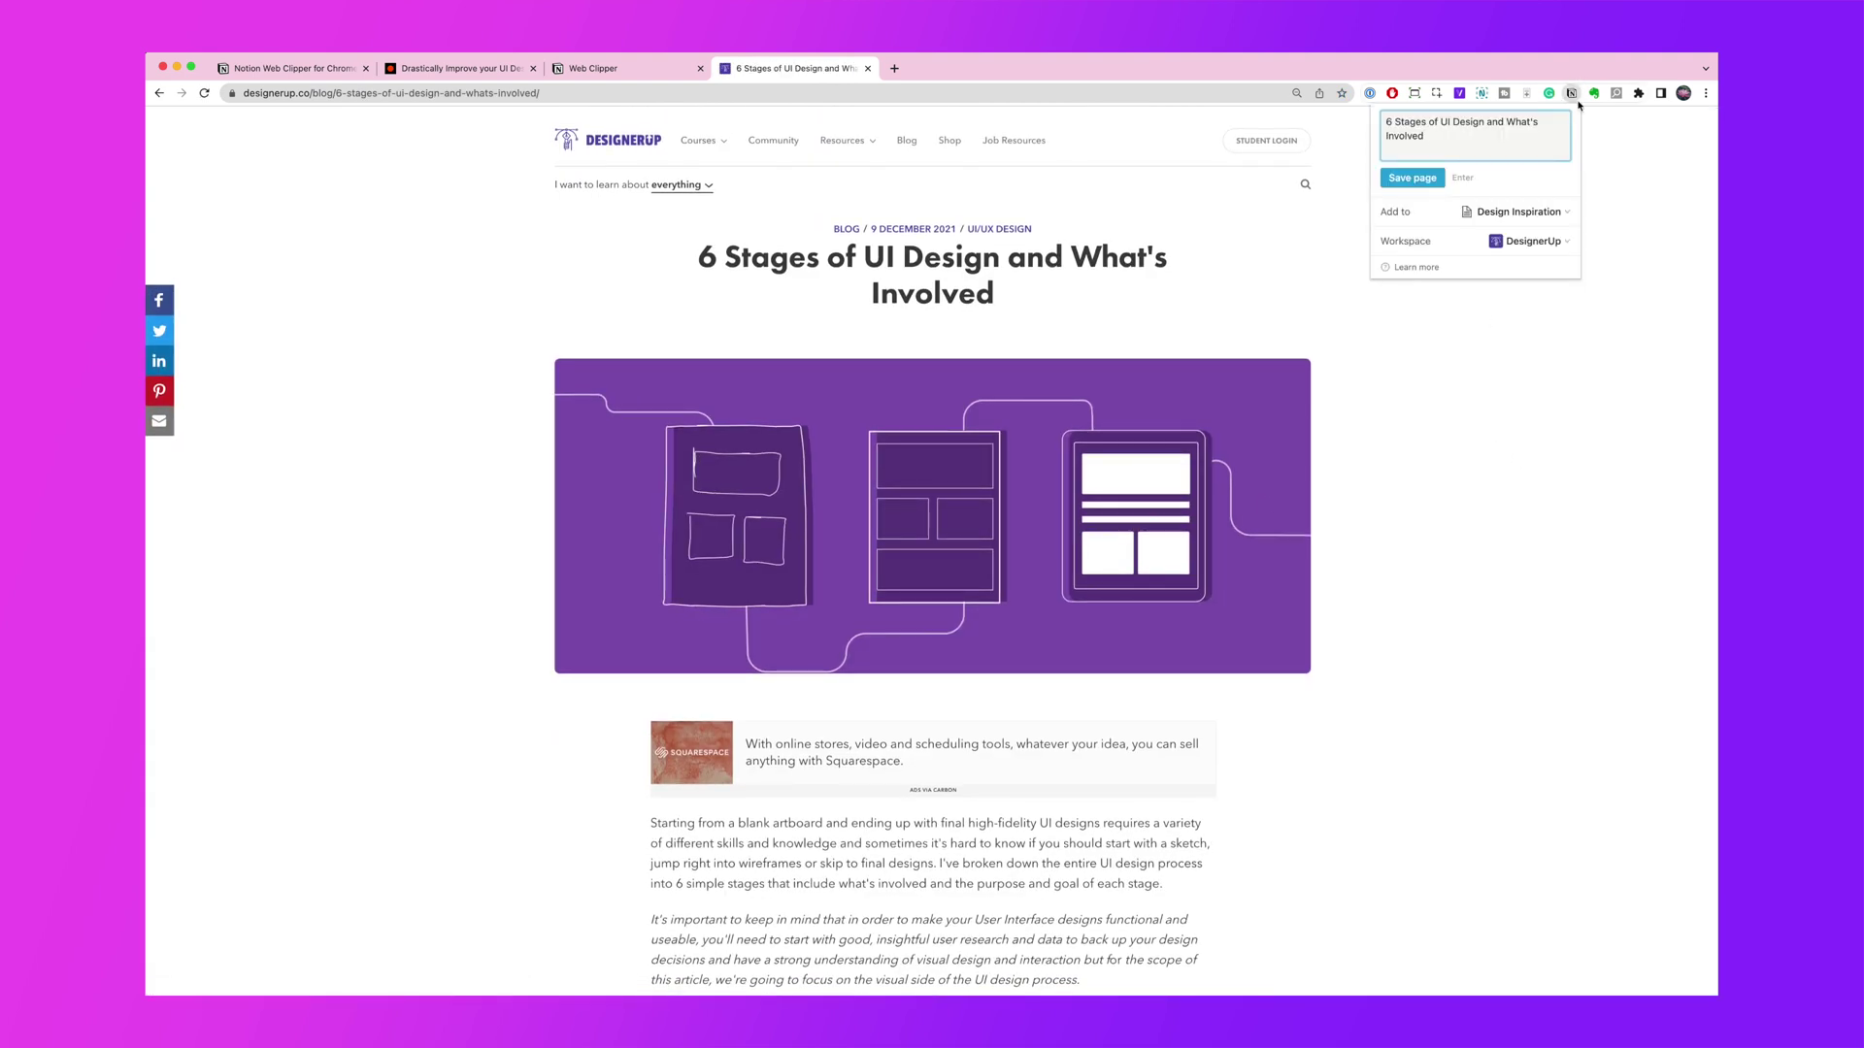
click(1522, 214)
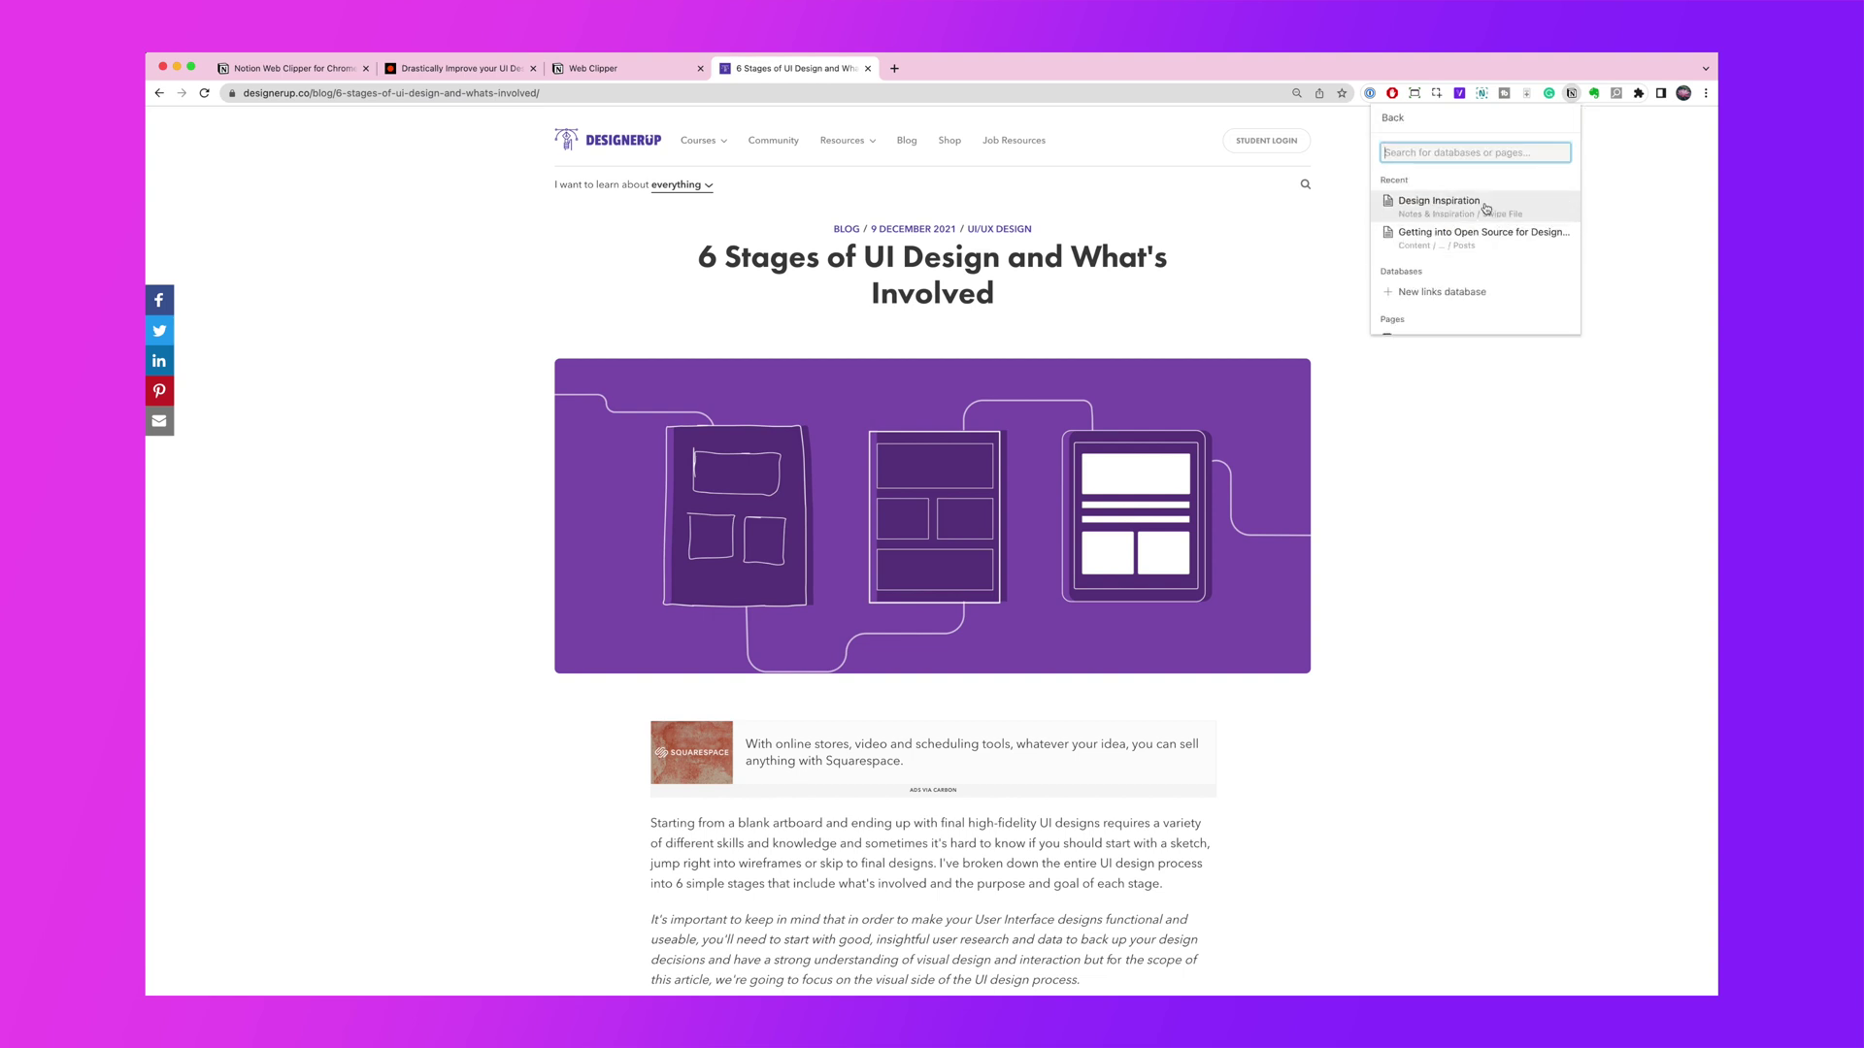
click(1547, 215)
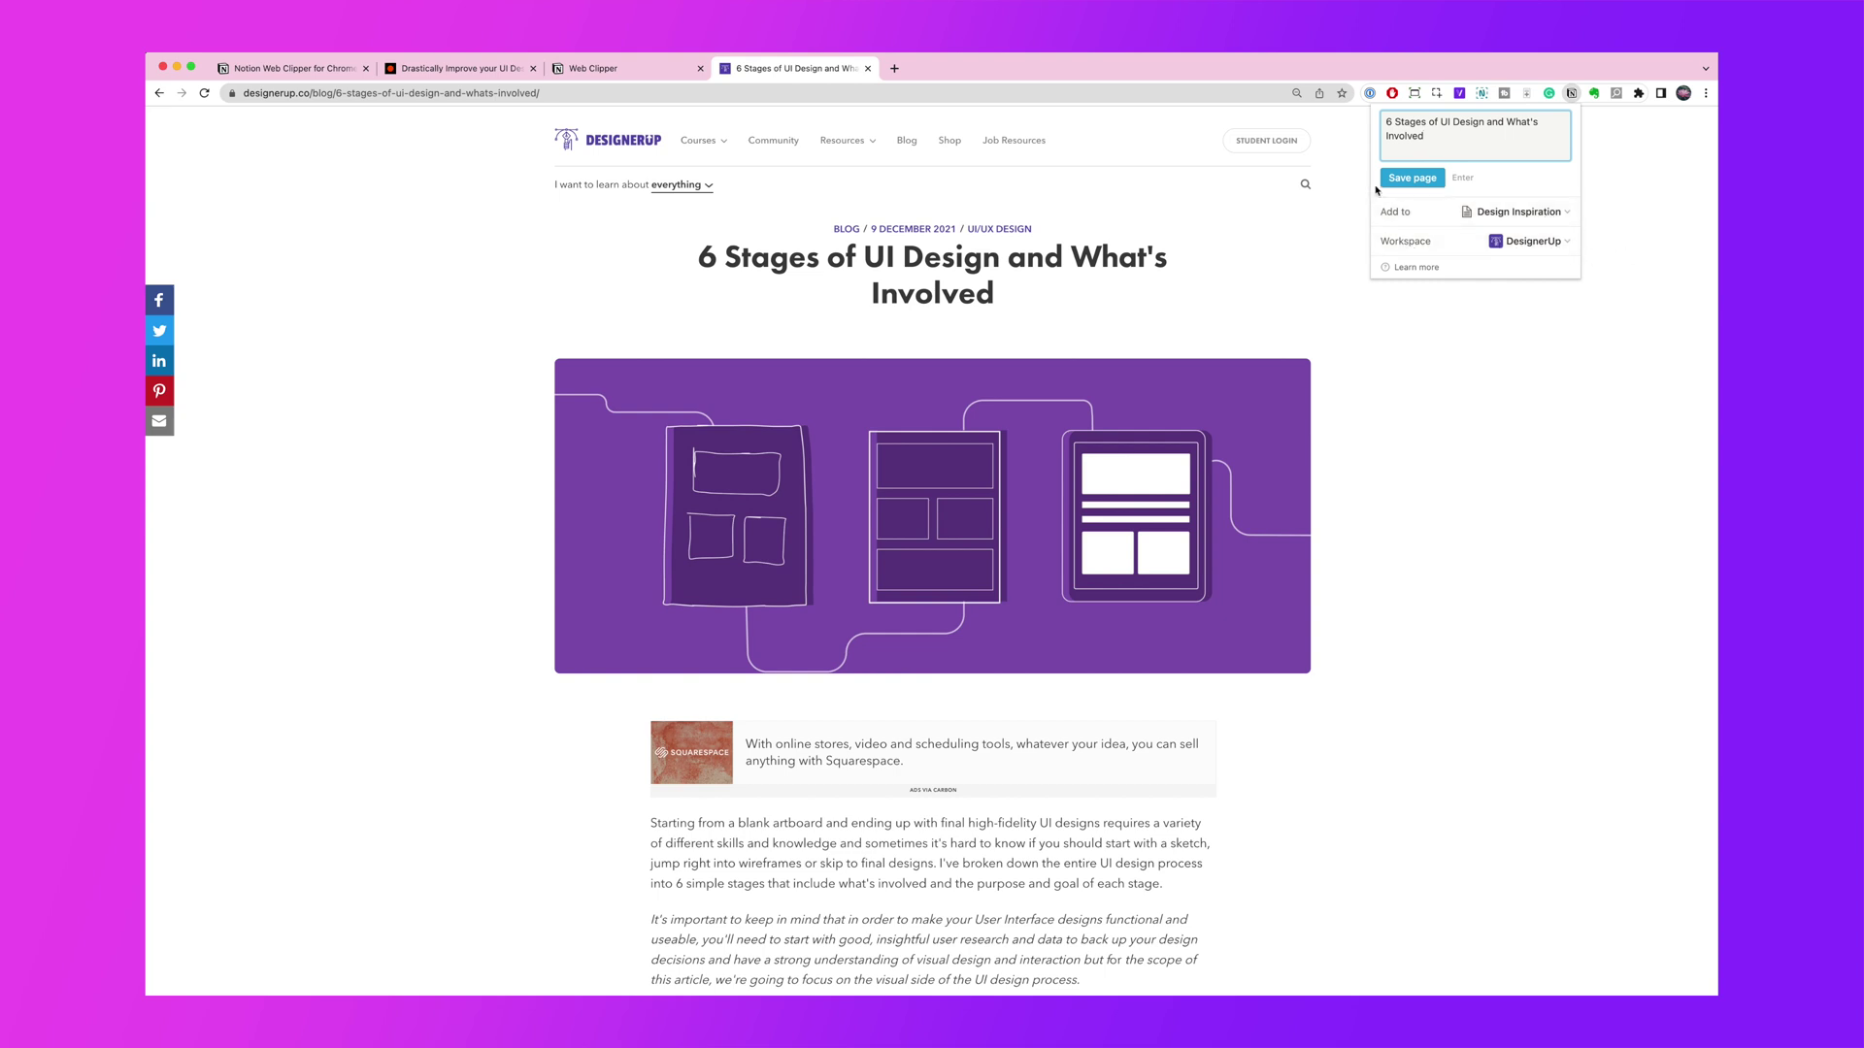
click(1421, 184)
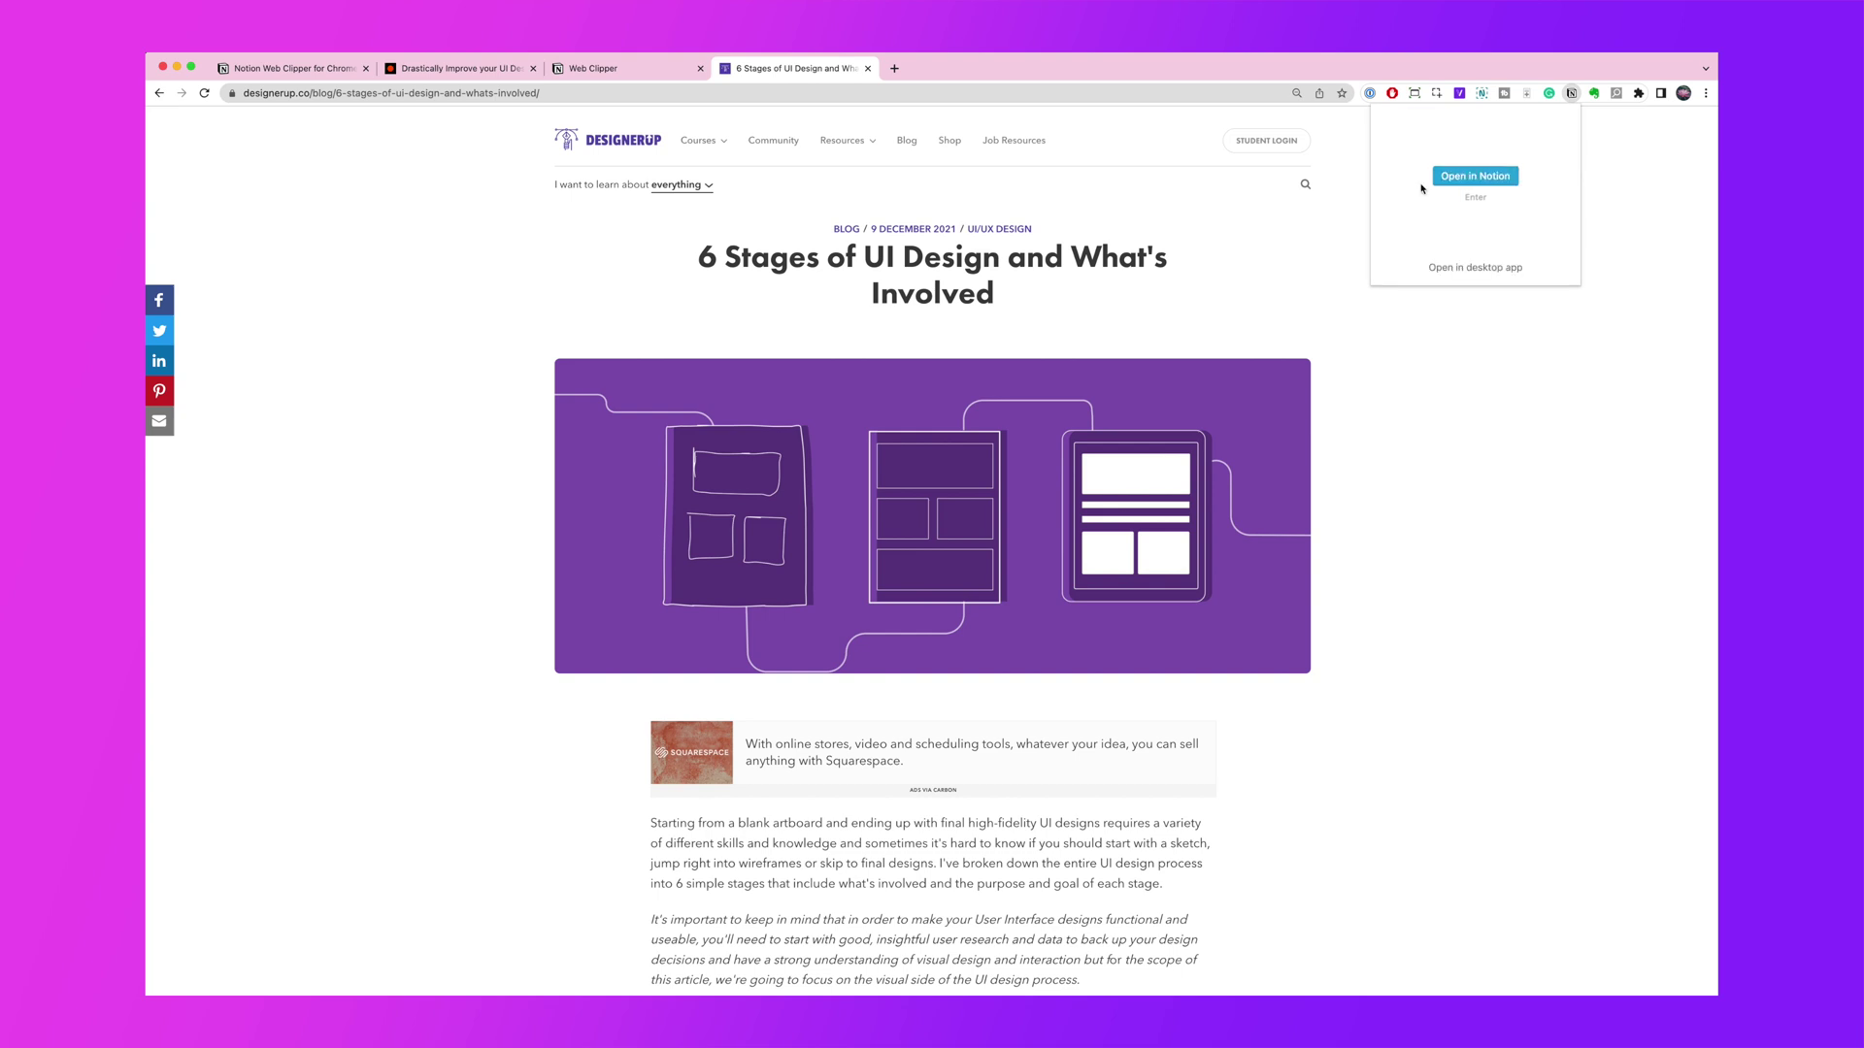
click(1502, 177)
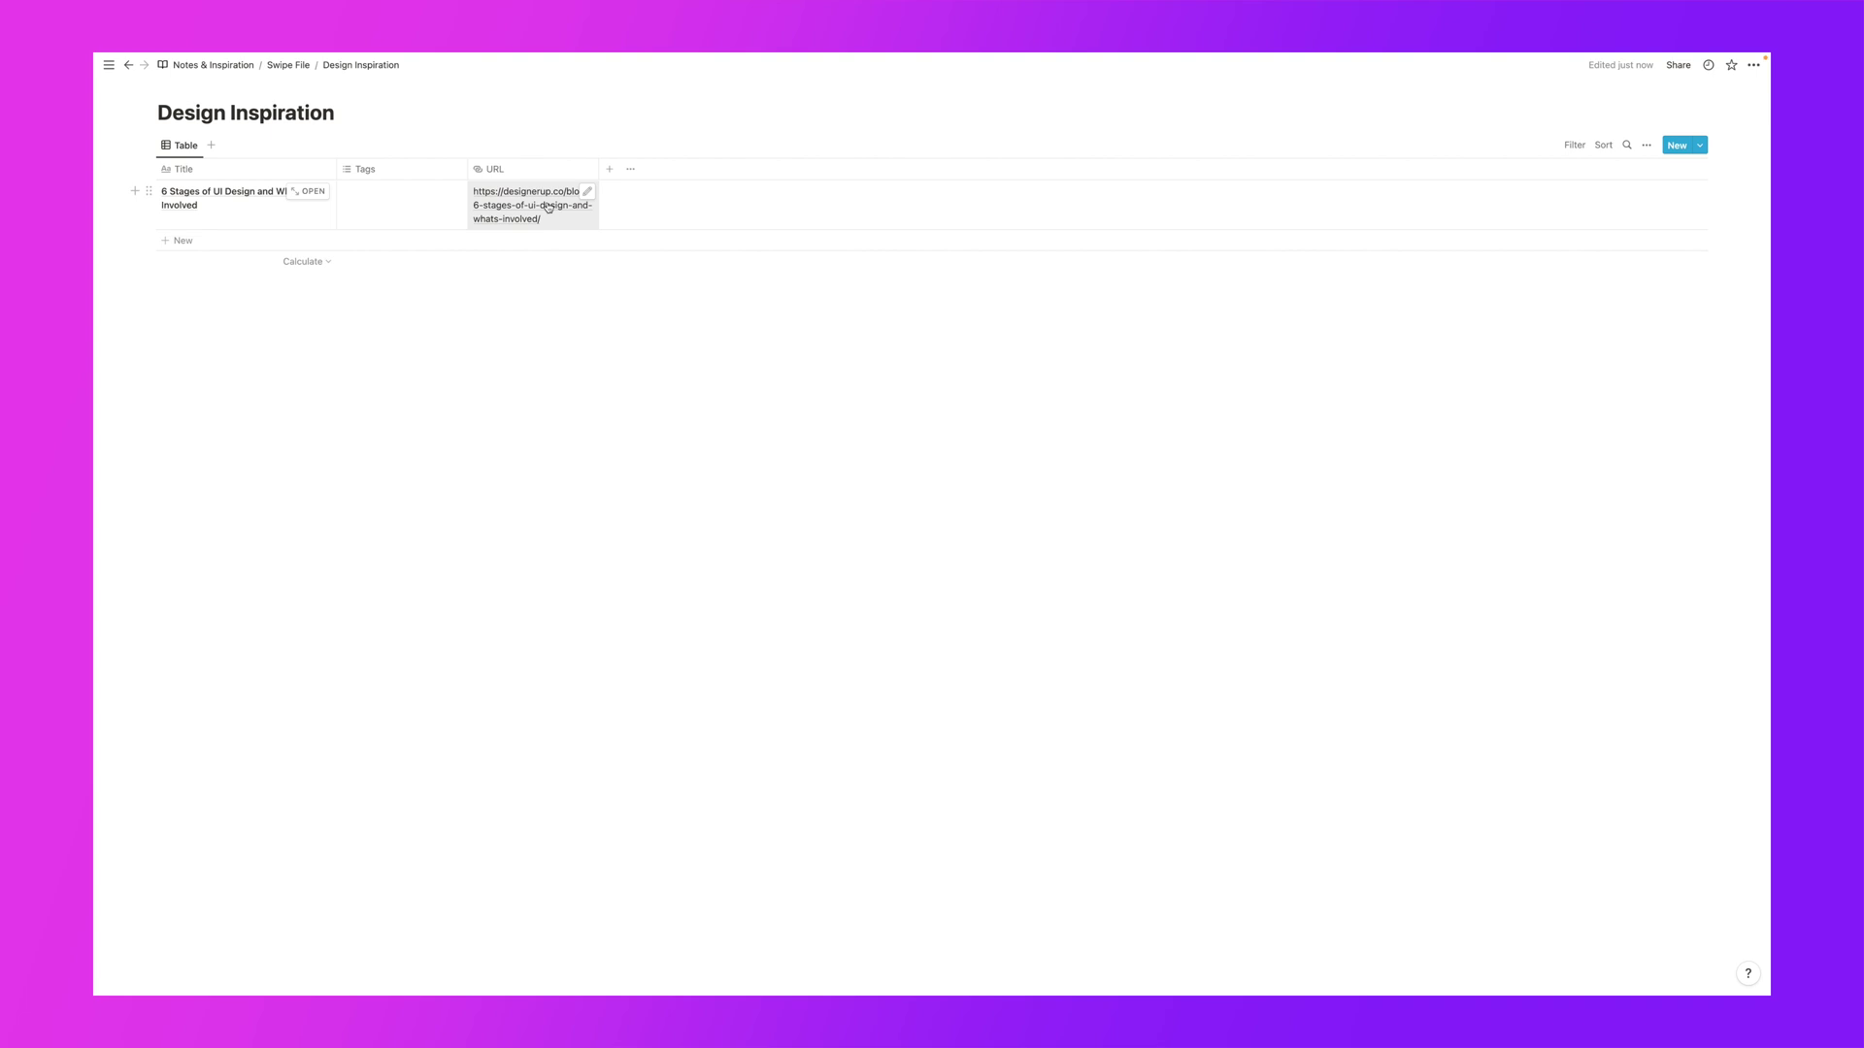
Open the clipped '6 Stages of UI Design' page and scroll through its content
click(310, 192)
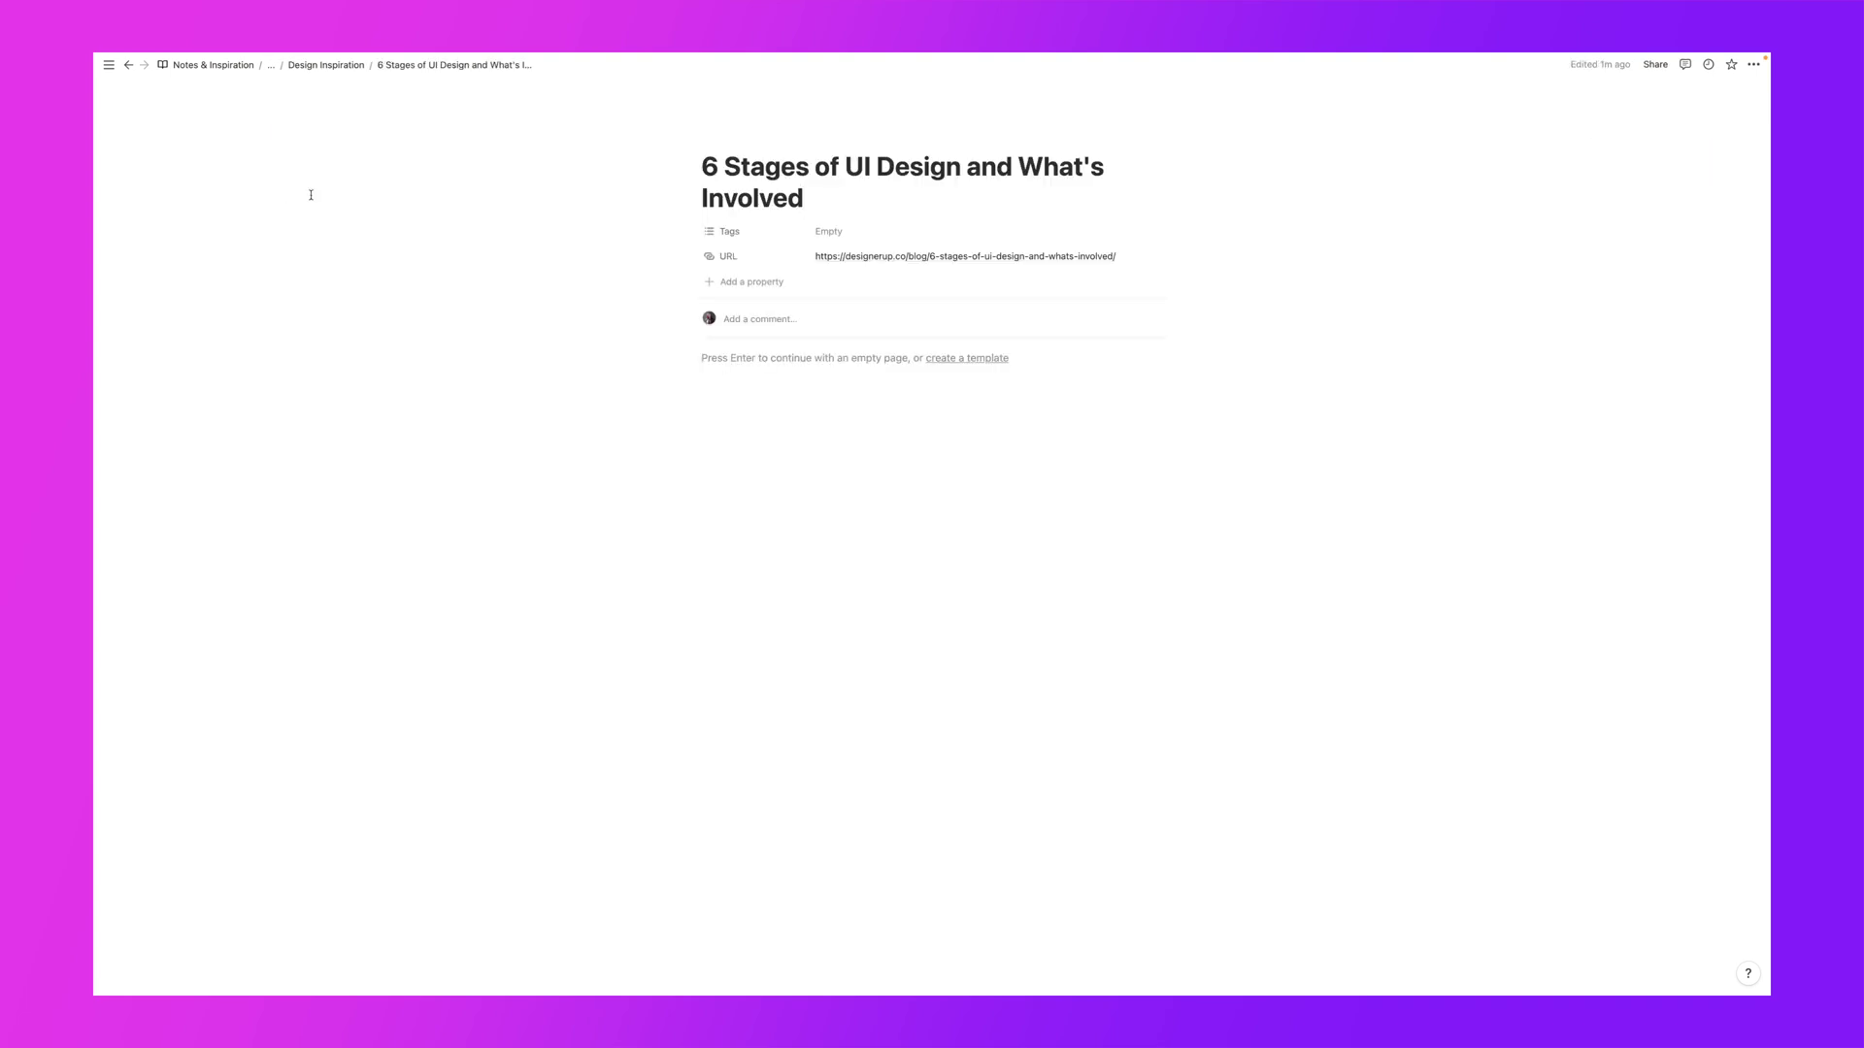
scroll(984, 433, down, 10)
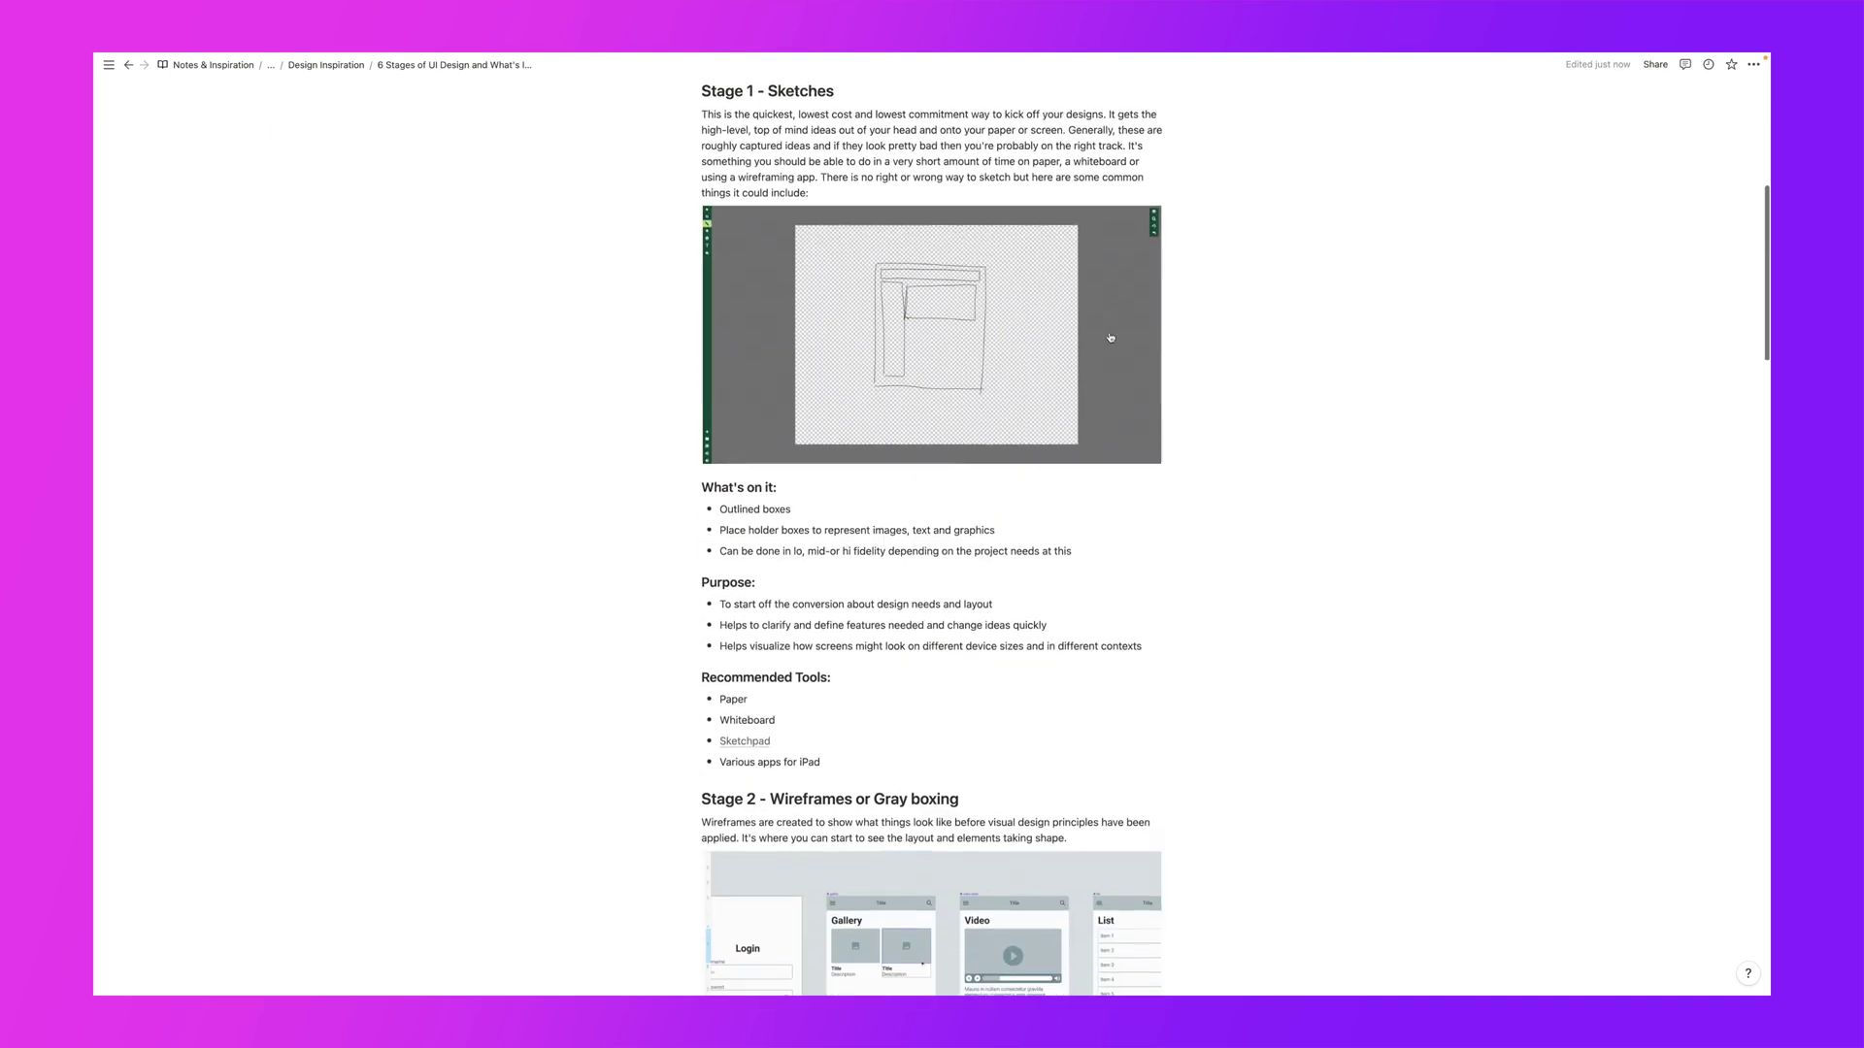
drag(1000, 524, 1003, 454)
click(1003, 454)
scroll(1003, 456, down, 11)
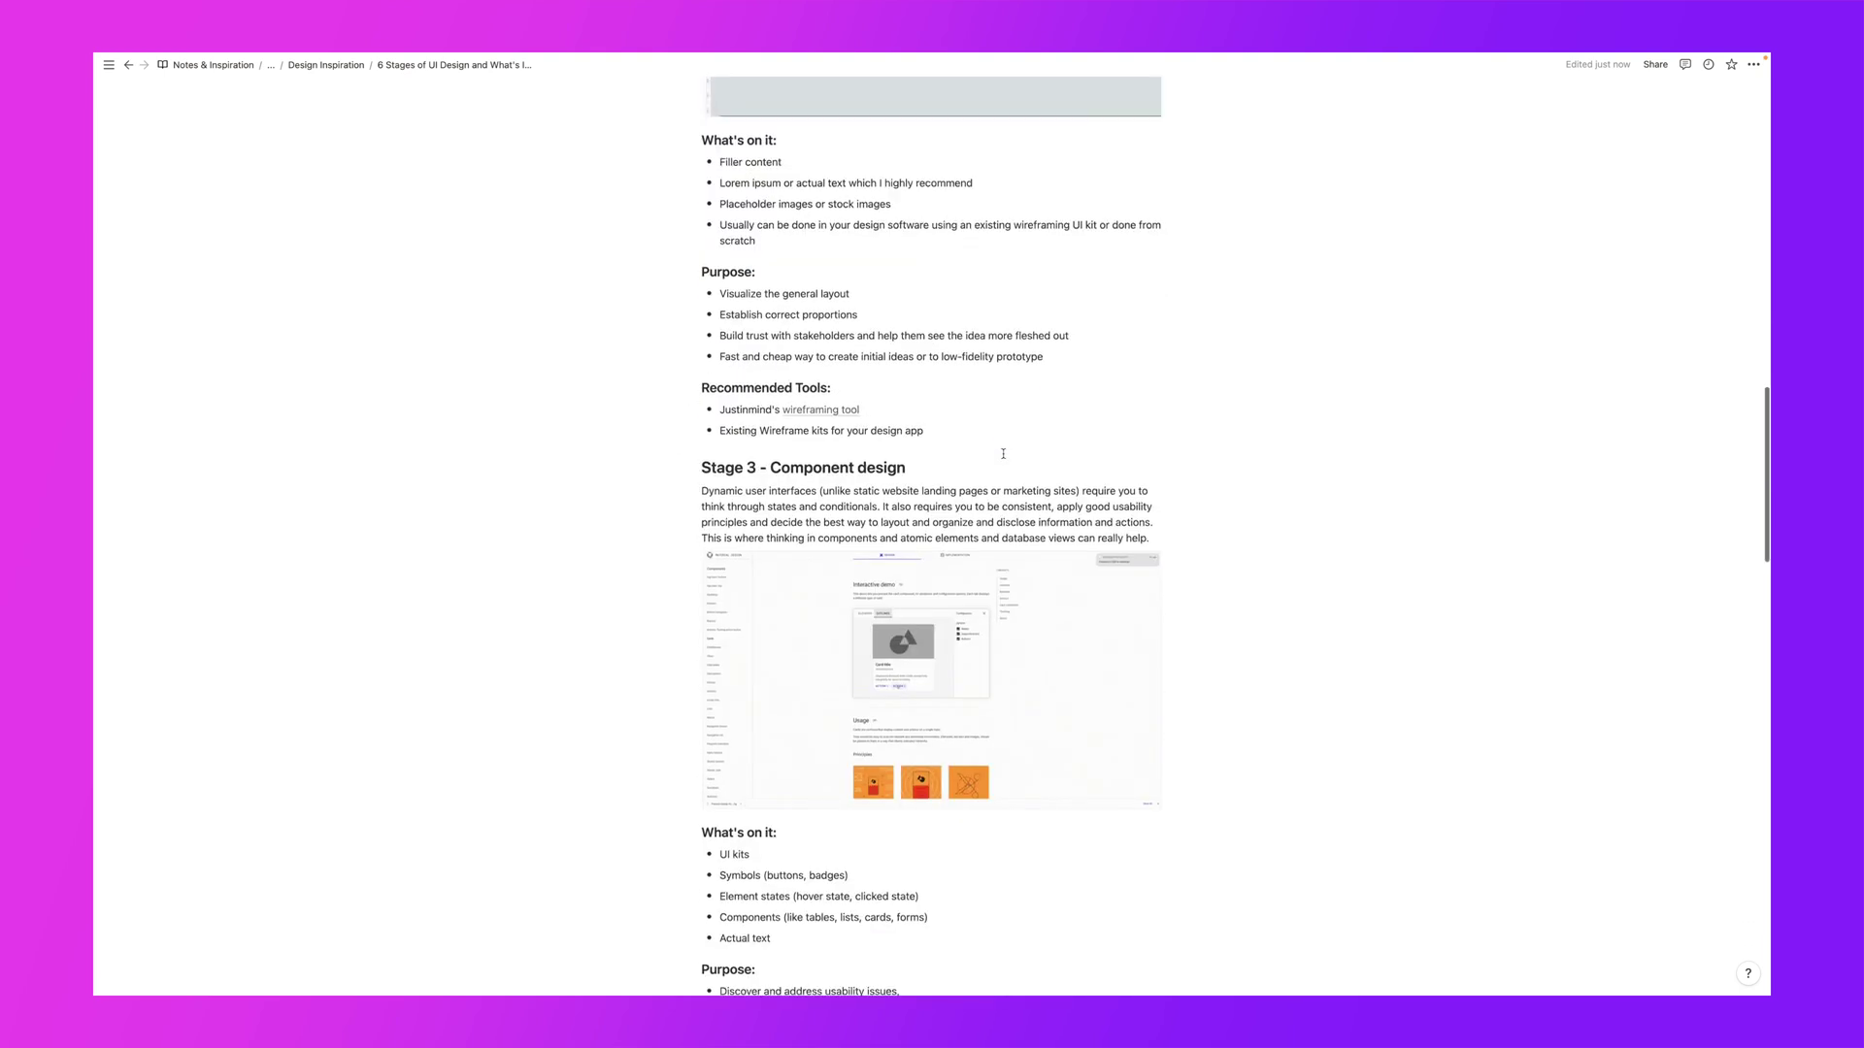
scroll(1005, 459, down, 19)
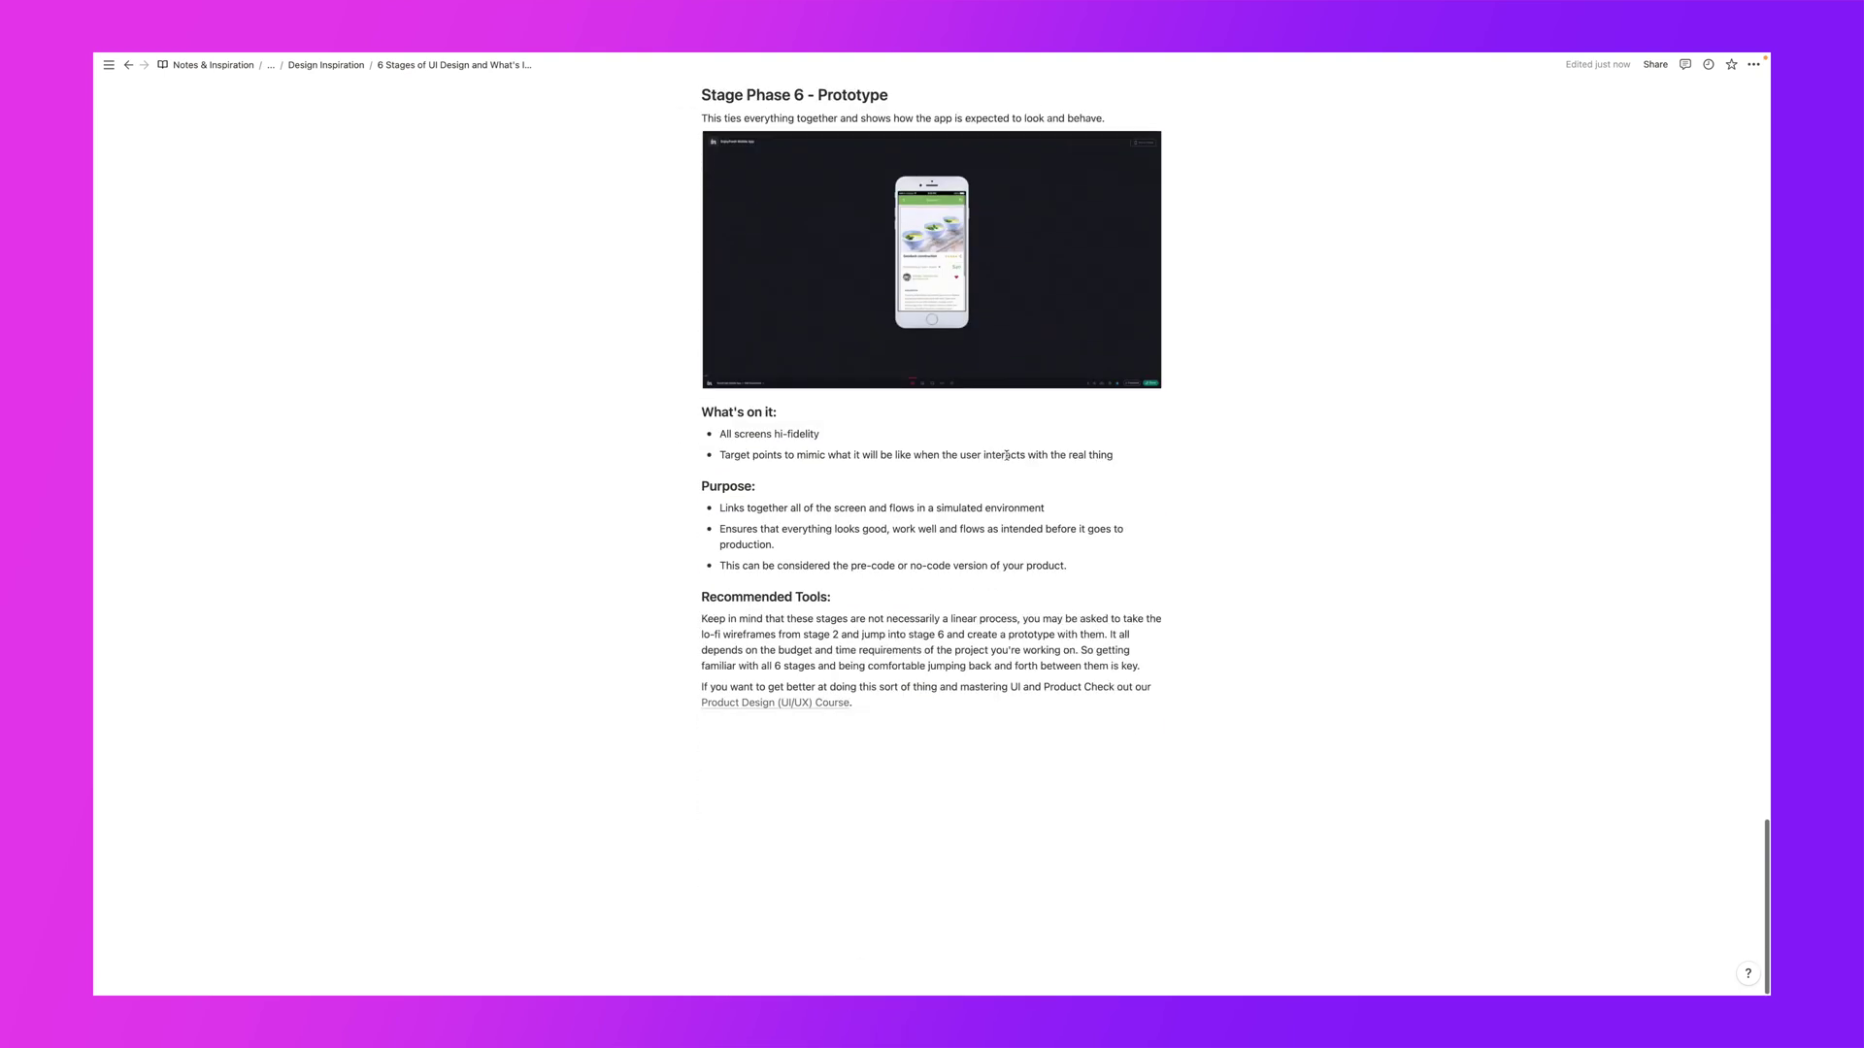
scroll(1011, 456, up, 17)
scroll(1010, 456, up, 20)
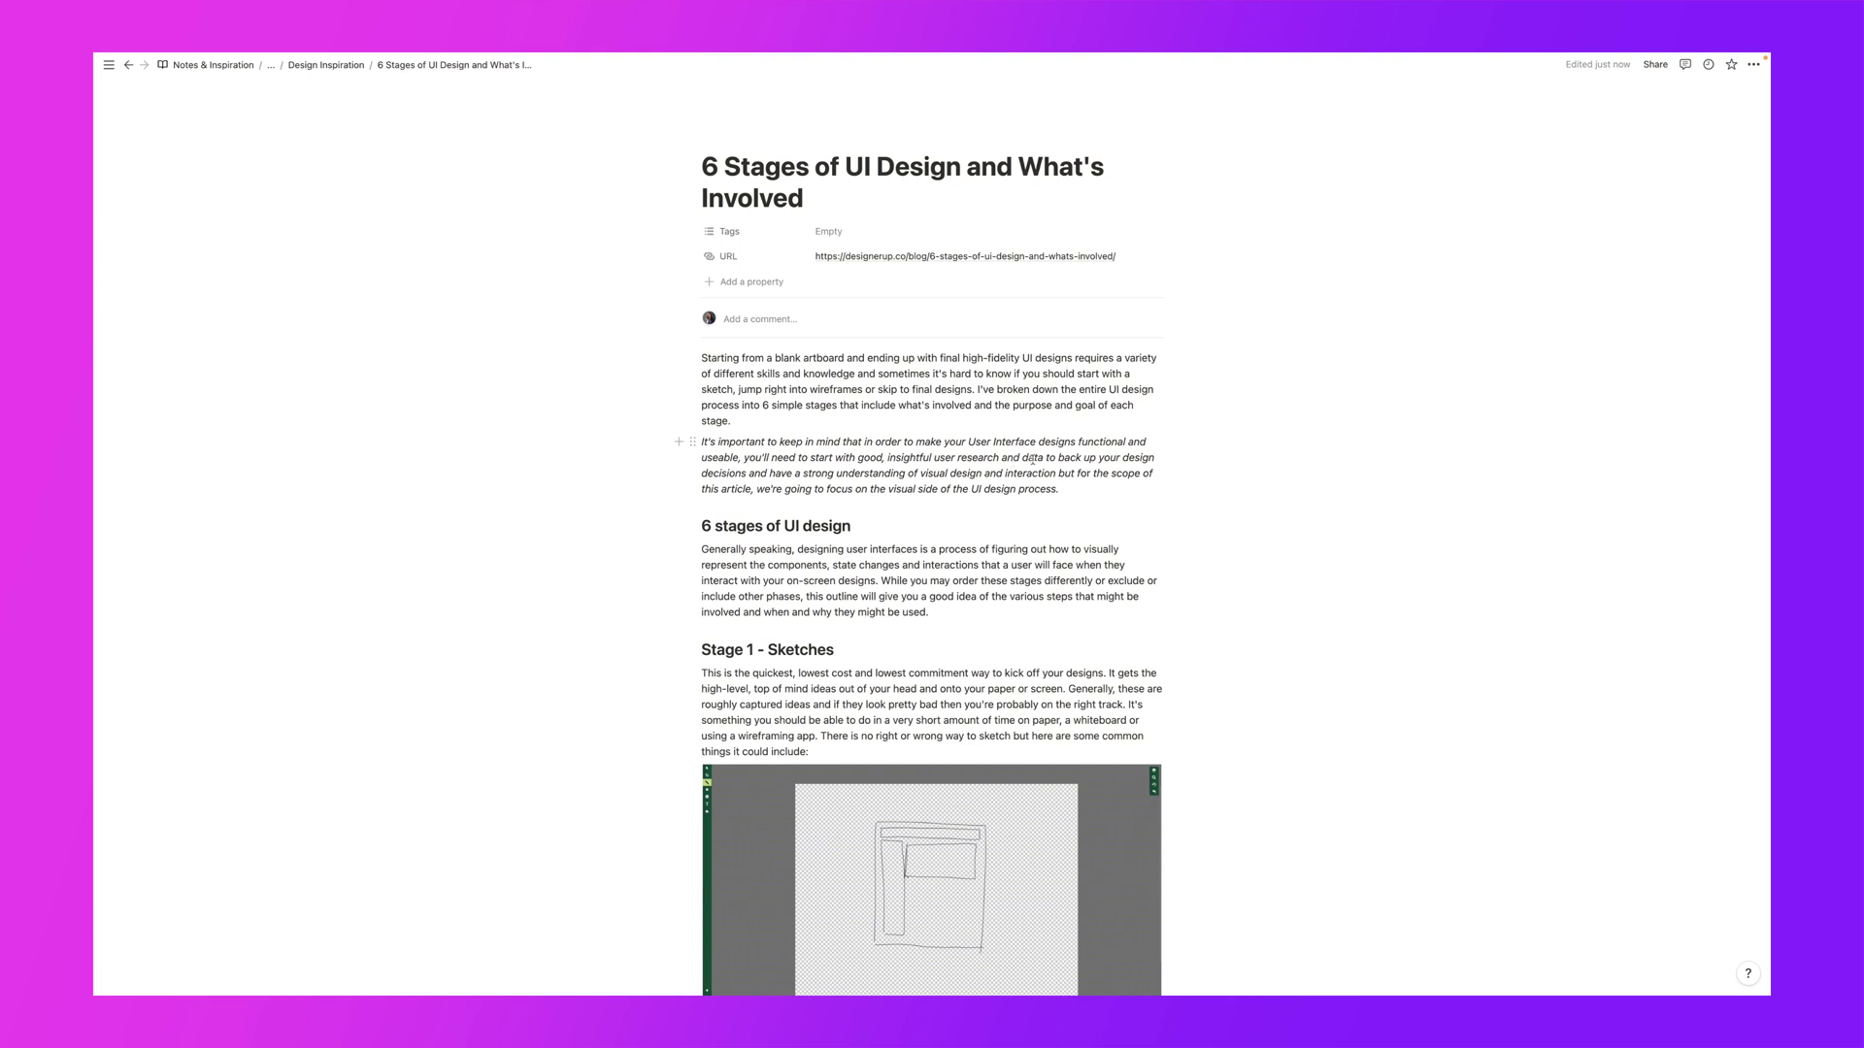
Back in the Design Inspiration table, tag the article UX Design and Productivity
click(340, 66)
click(397, 207)
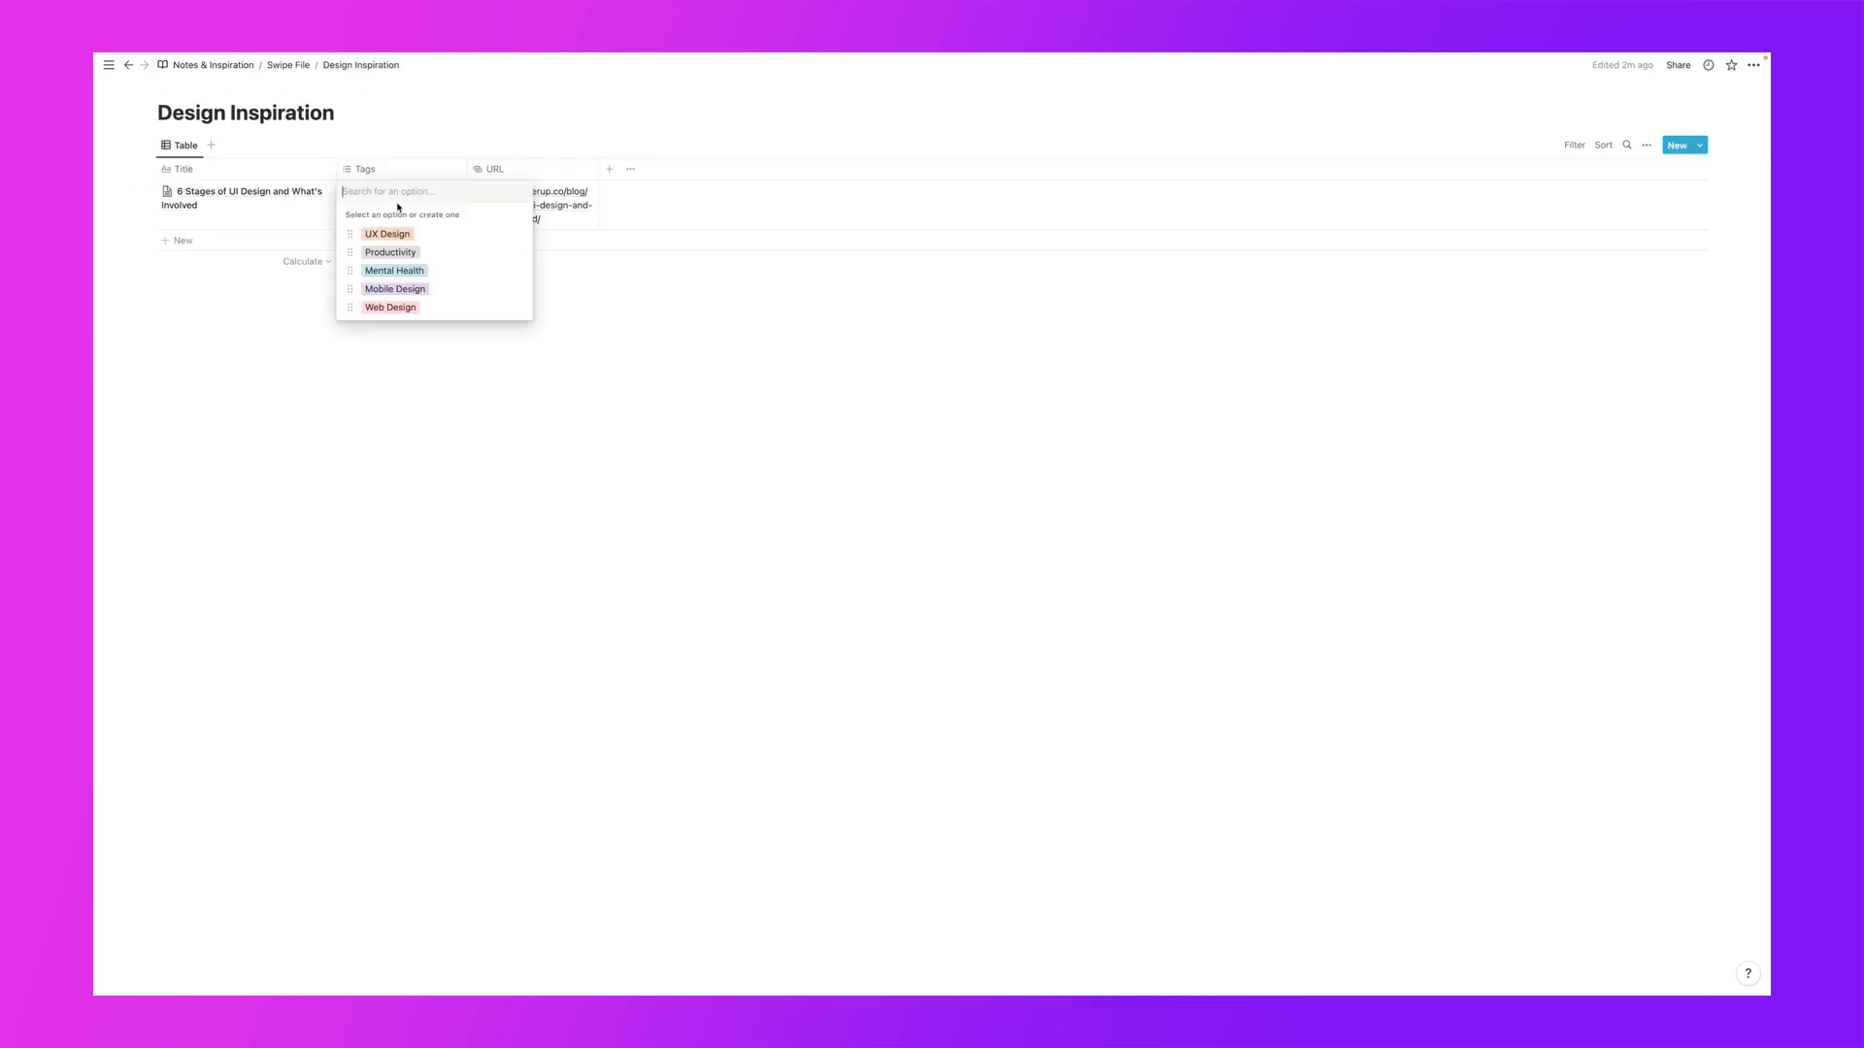
click(397, 237)
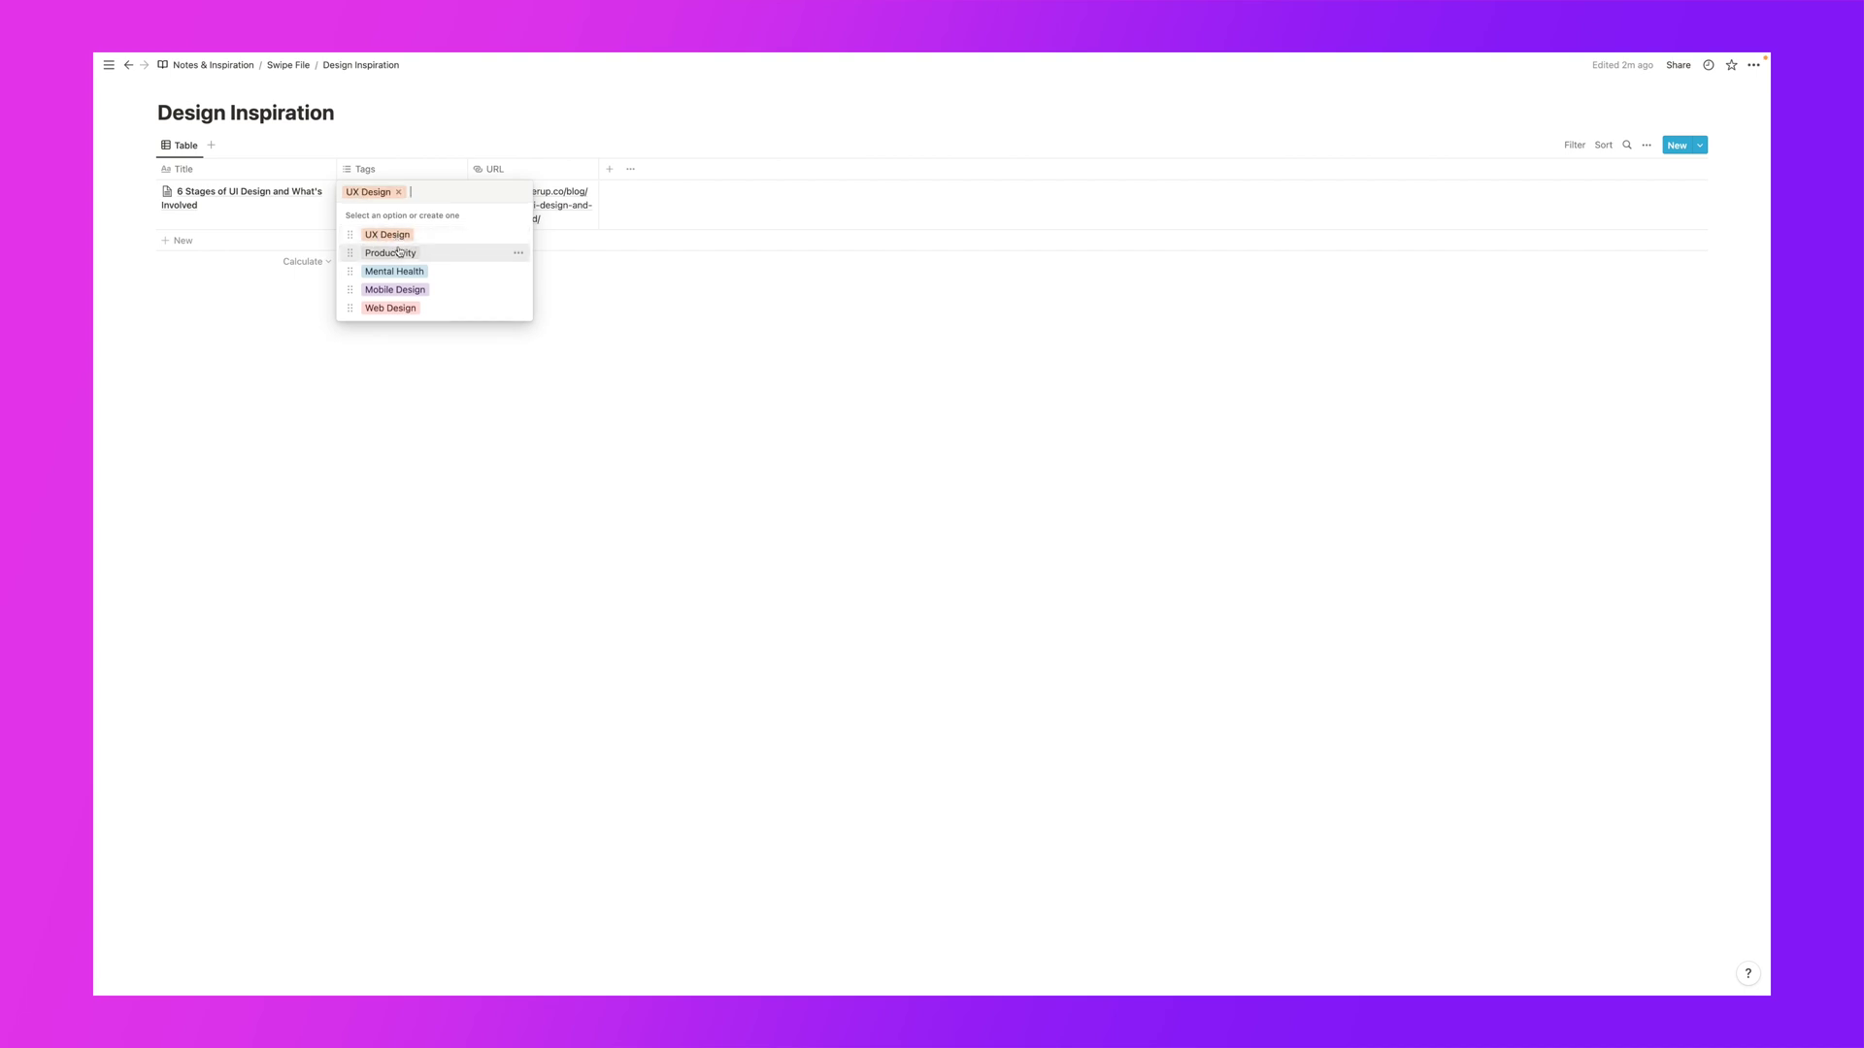
click(398, 253)
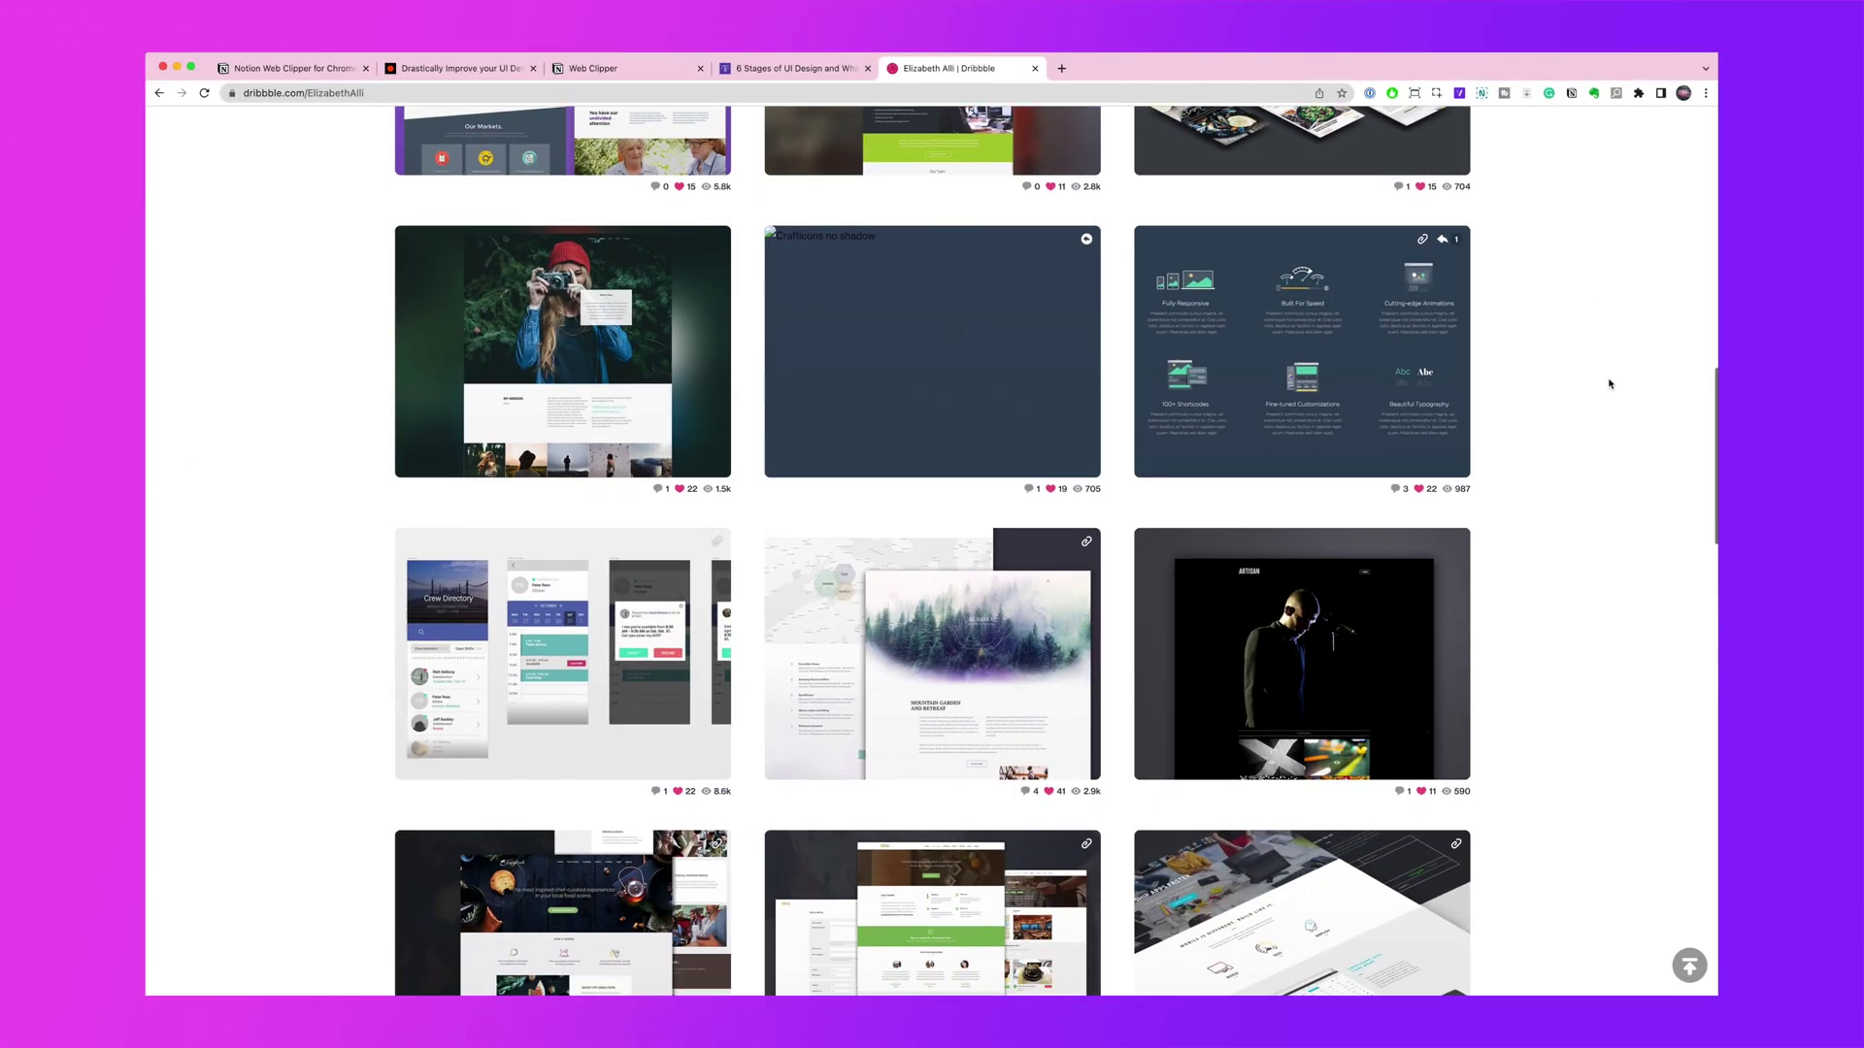
Open the Dribbble Musician shot and save it to Design Inspiration with the Web Clipper
scroll(1611, 383, down, 5)
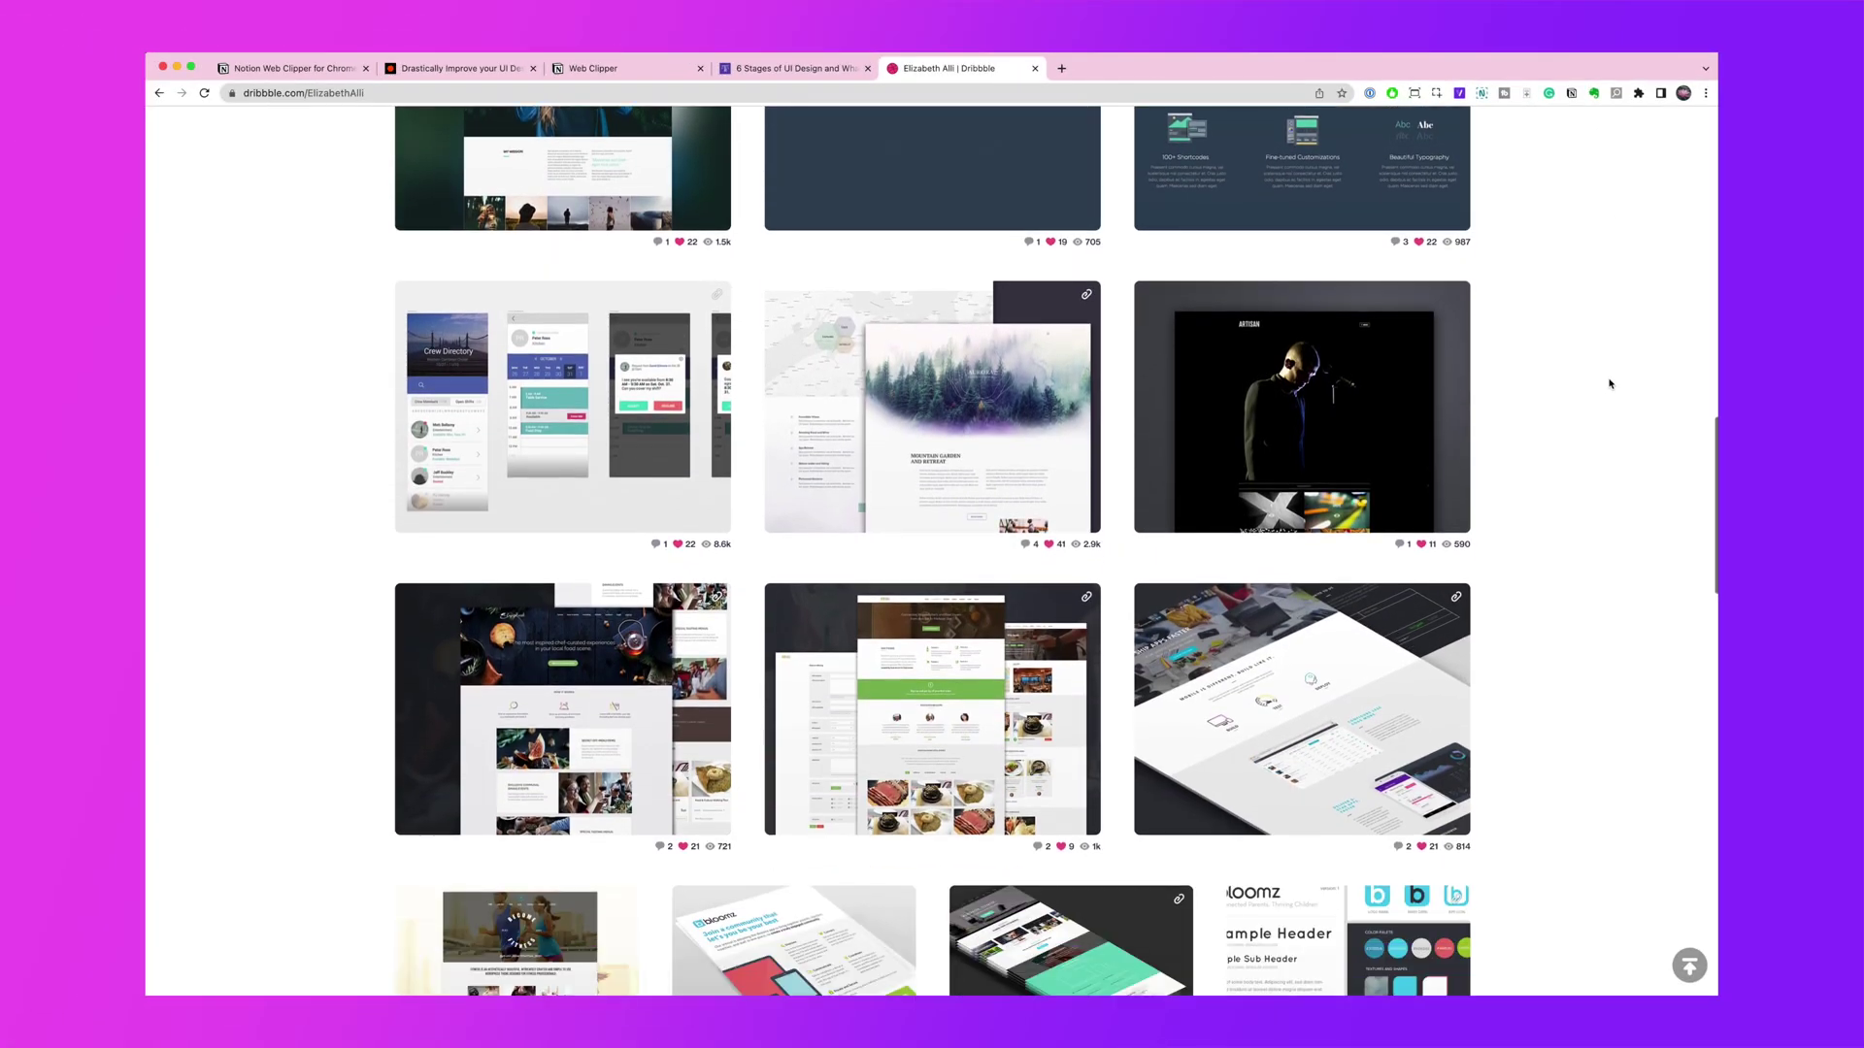
click(1246, 372)
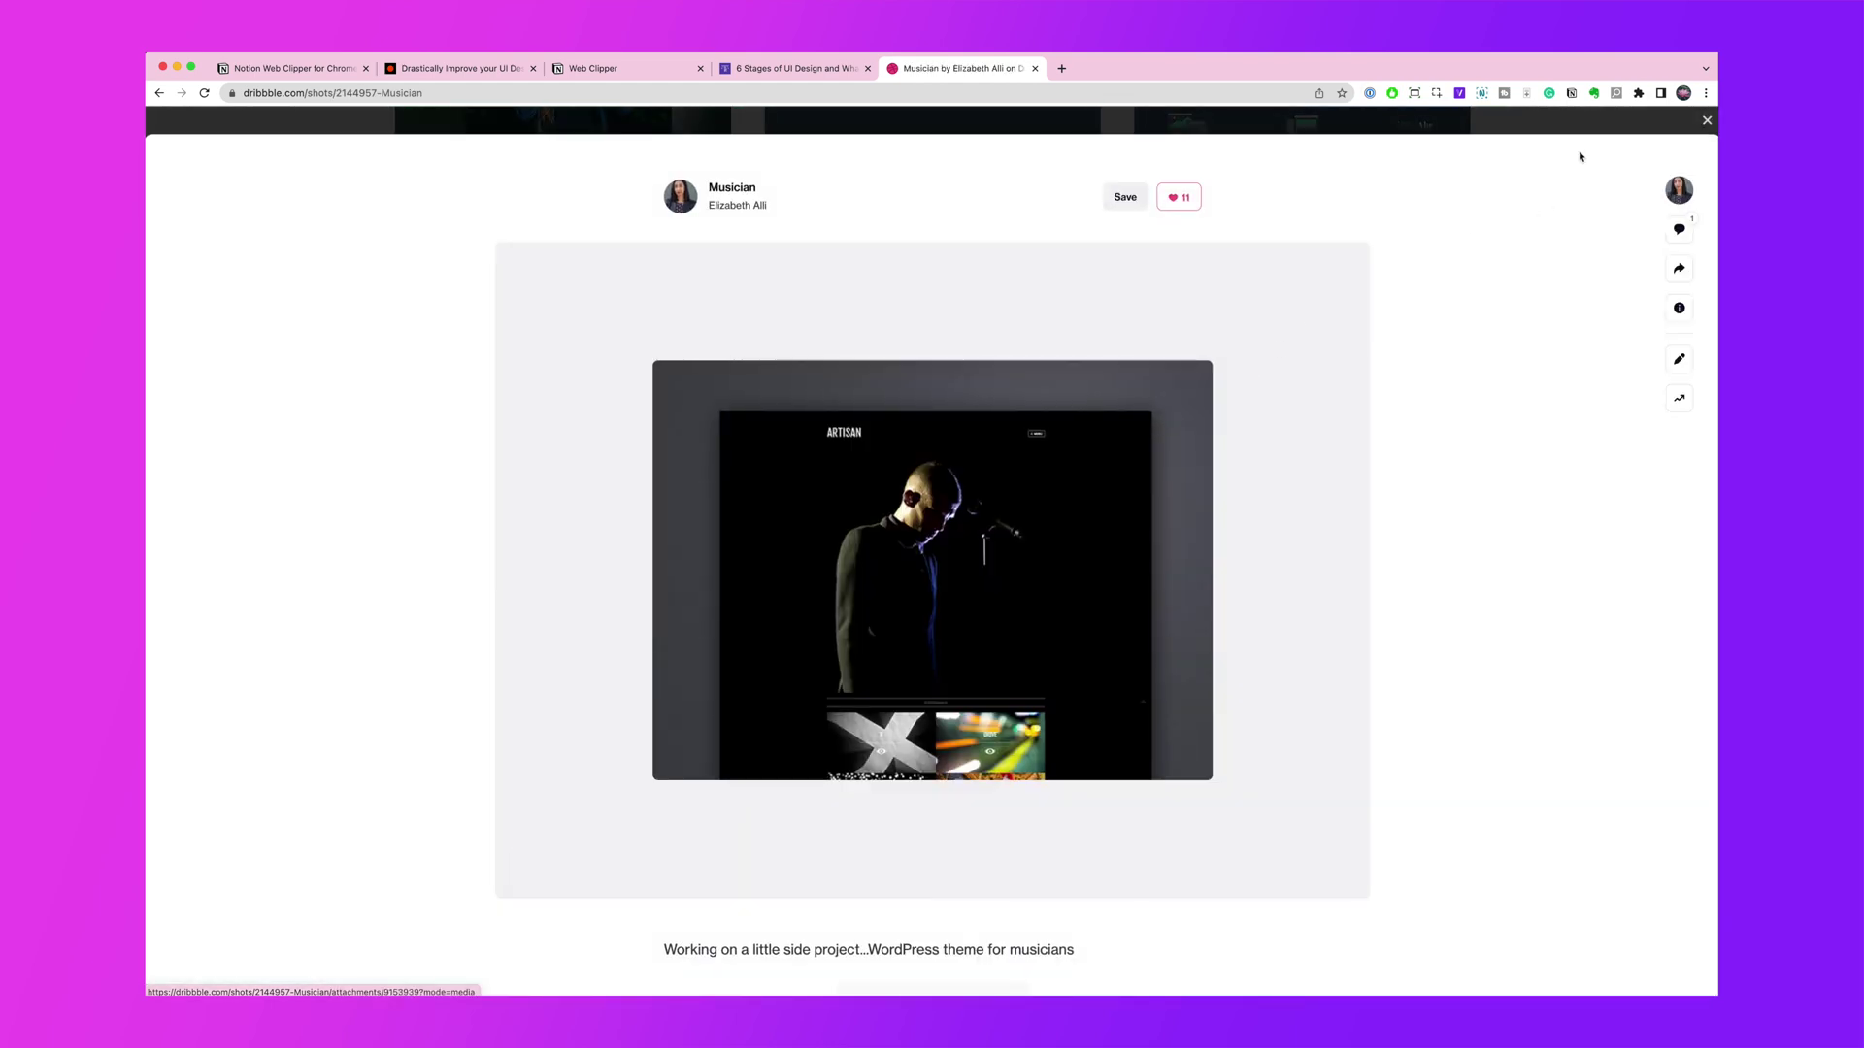
click(1572, 93)
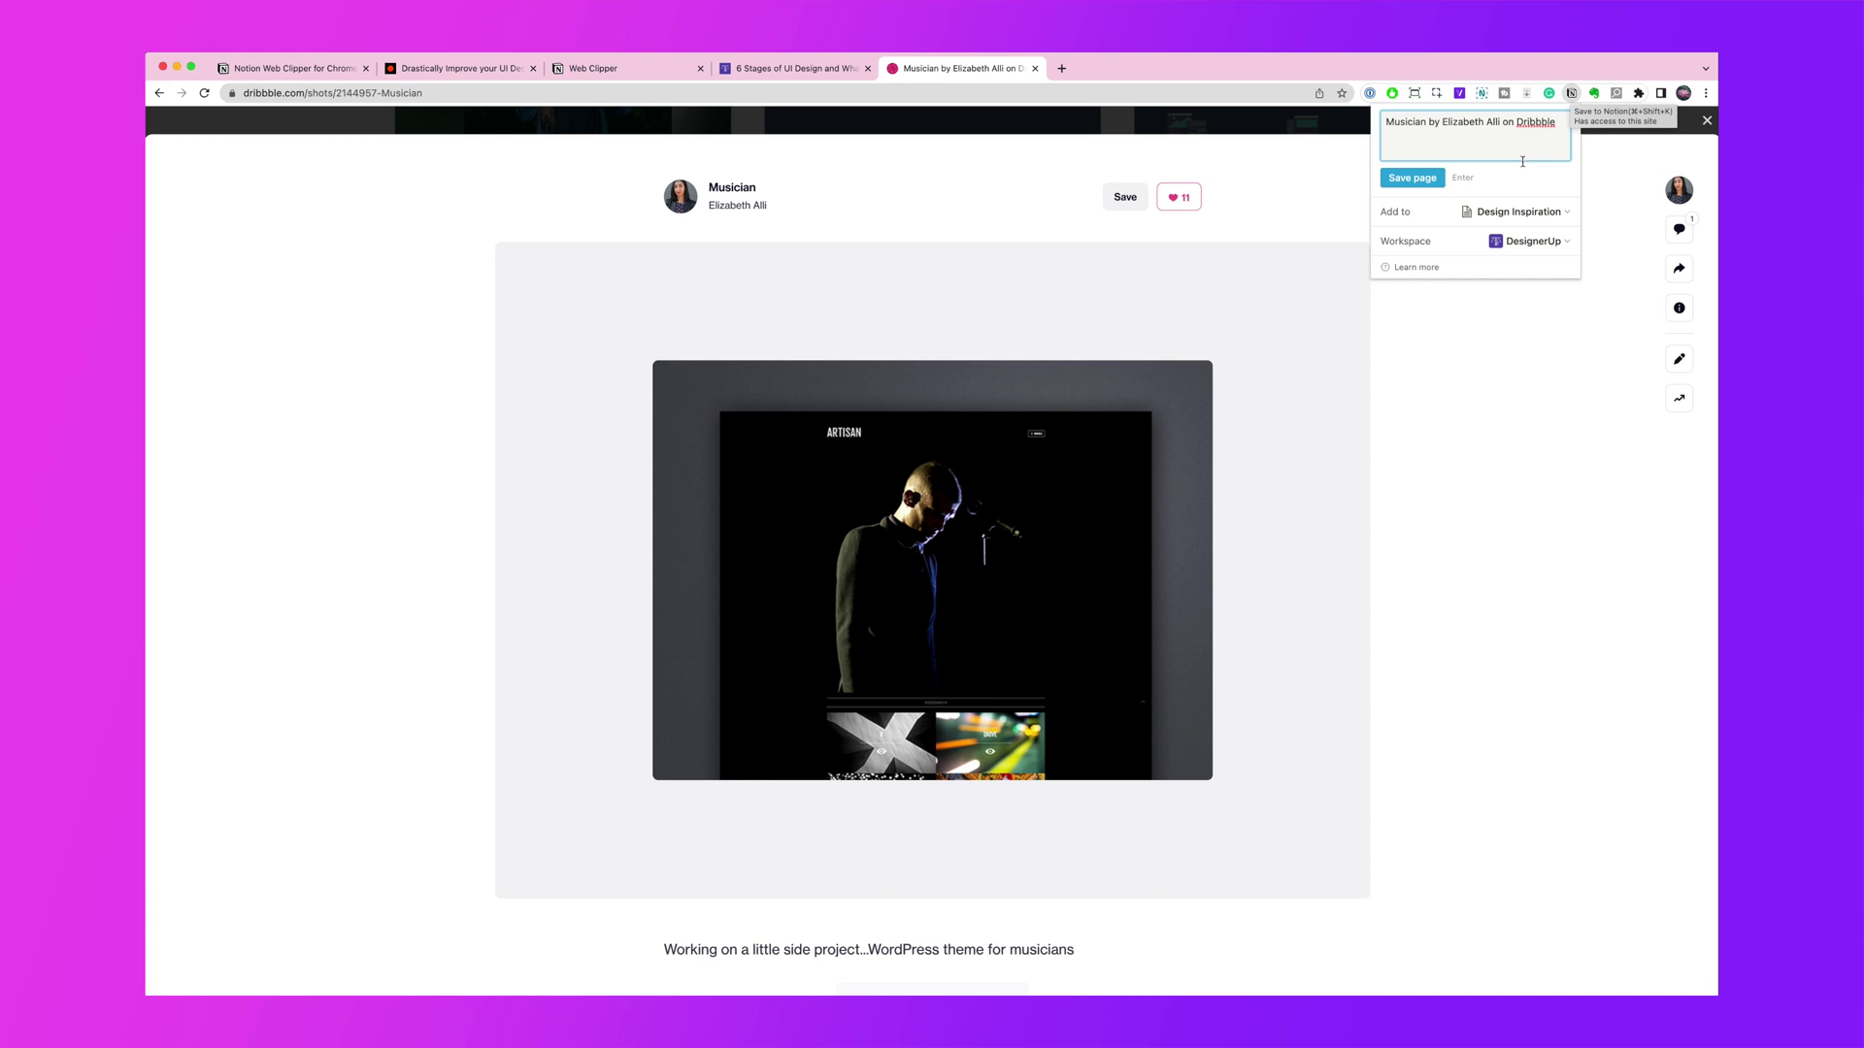
click(1412, 178)
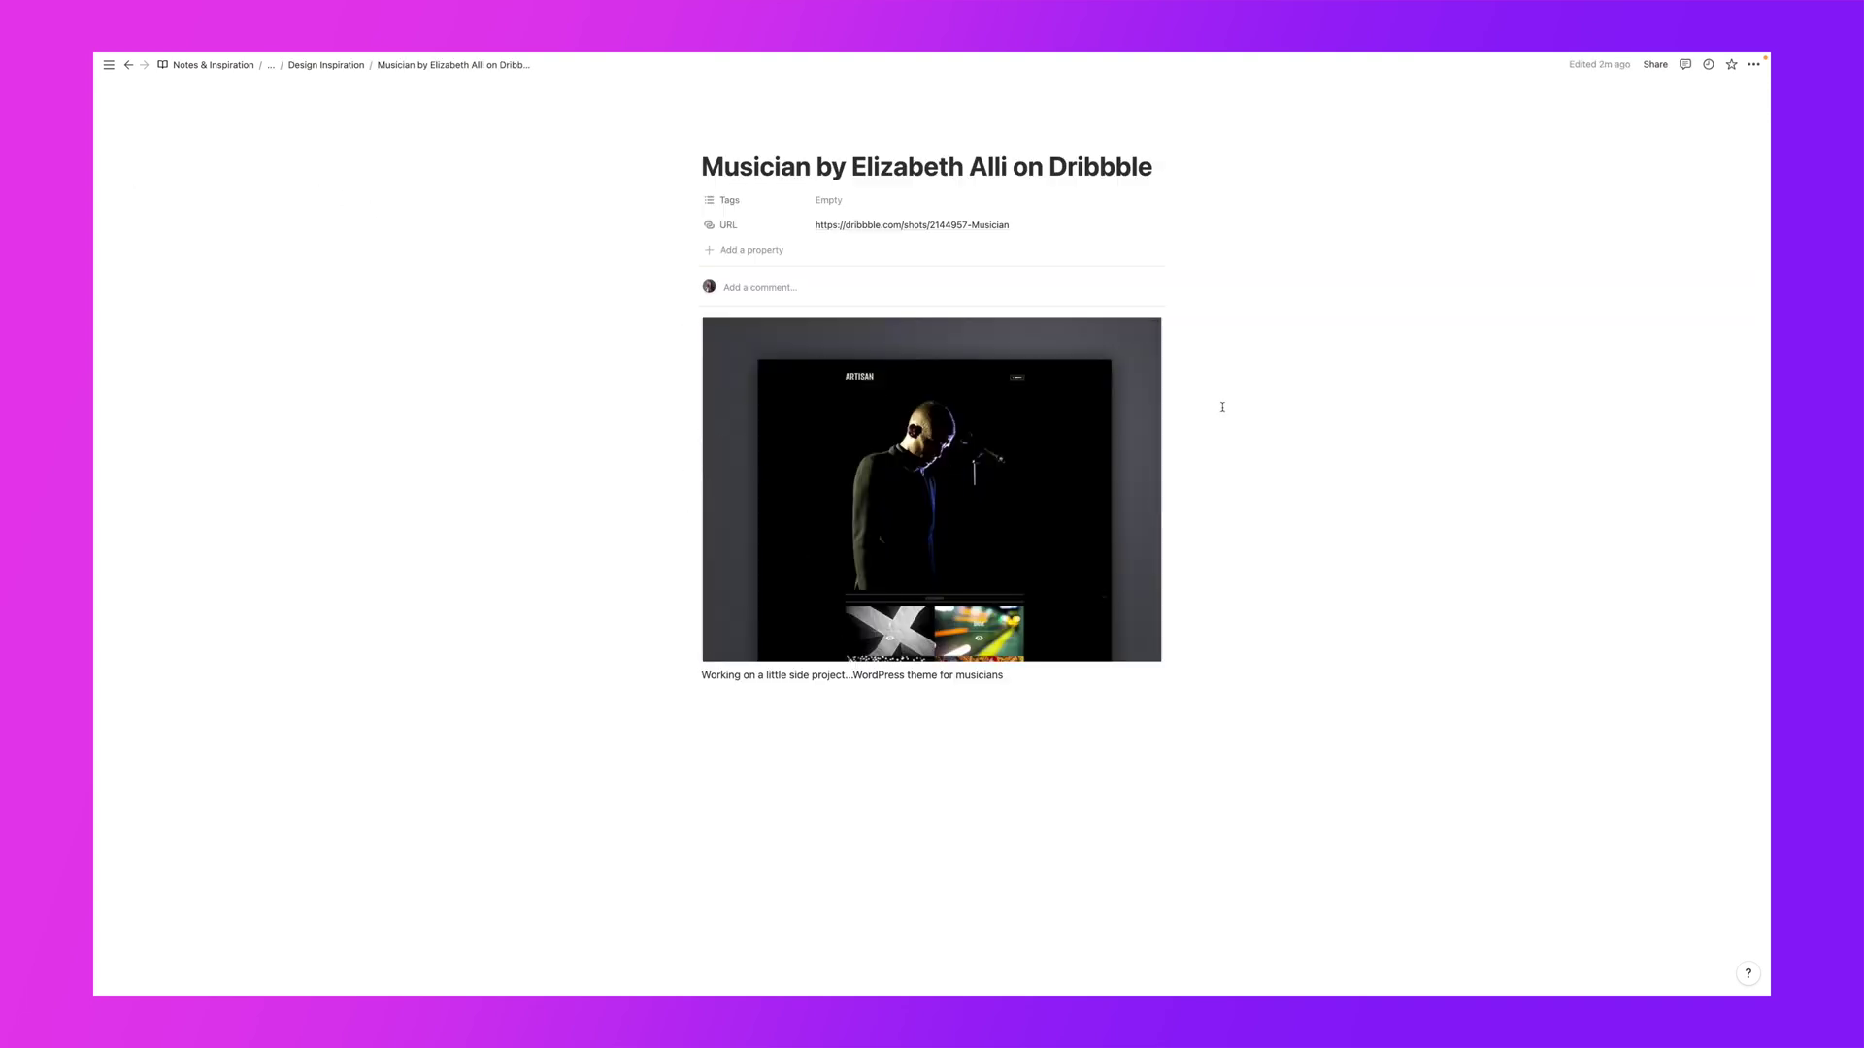
Return to the Design Inspiration table and add a new Gallery view
key(super+bracketleft)
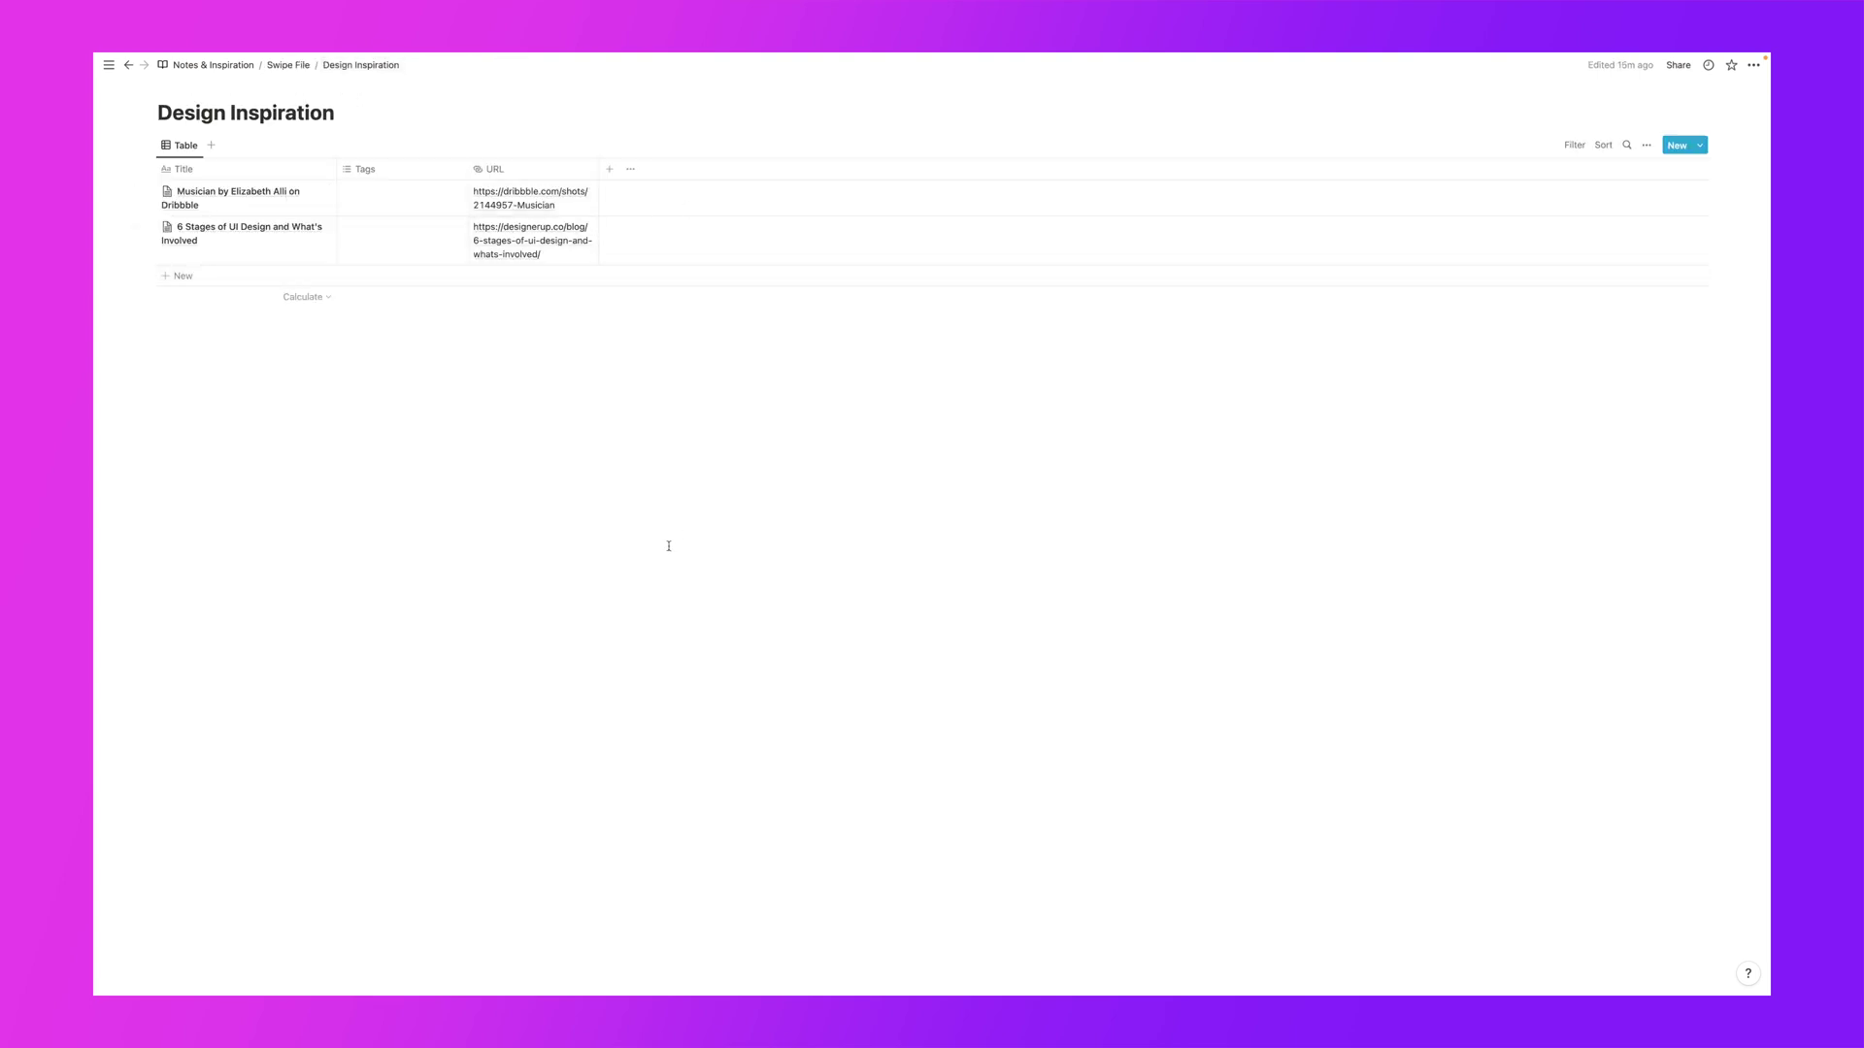
click(212, 145)
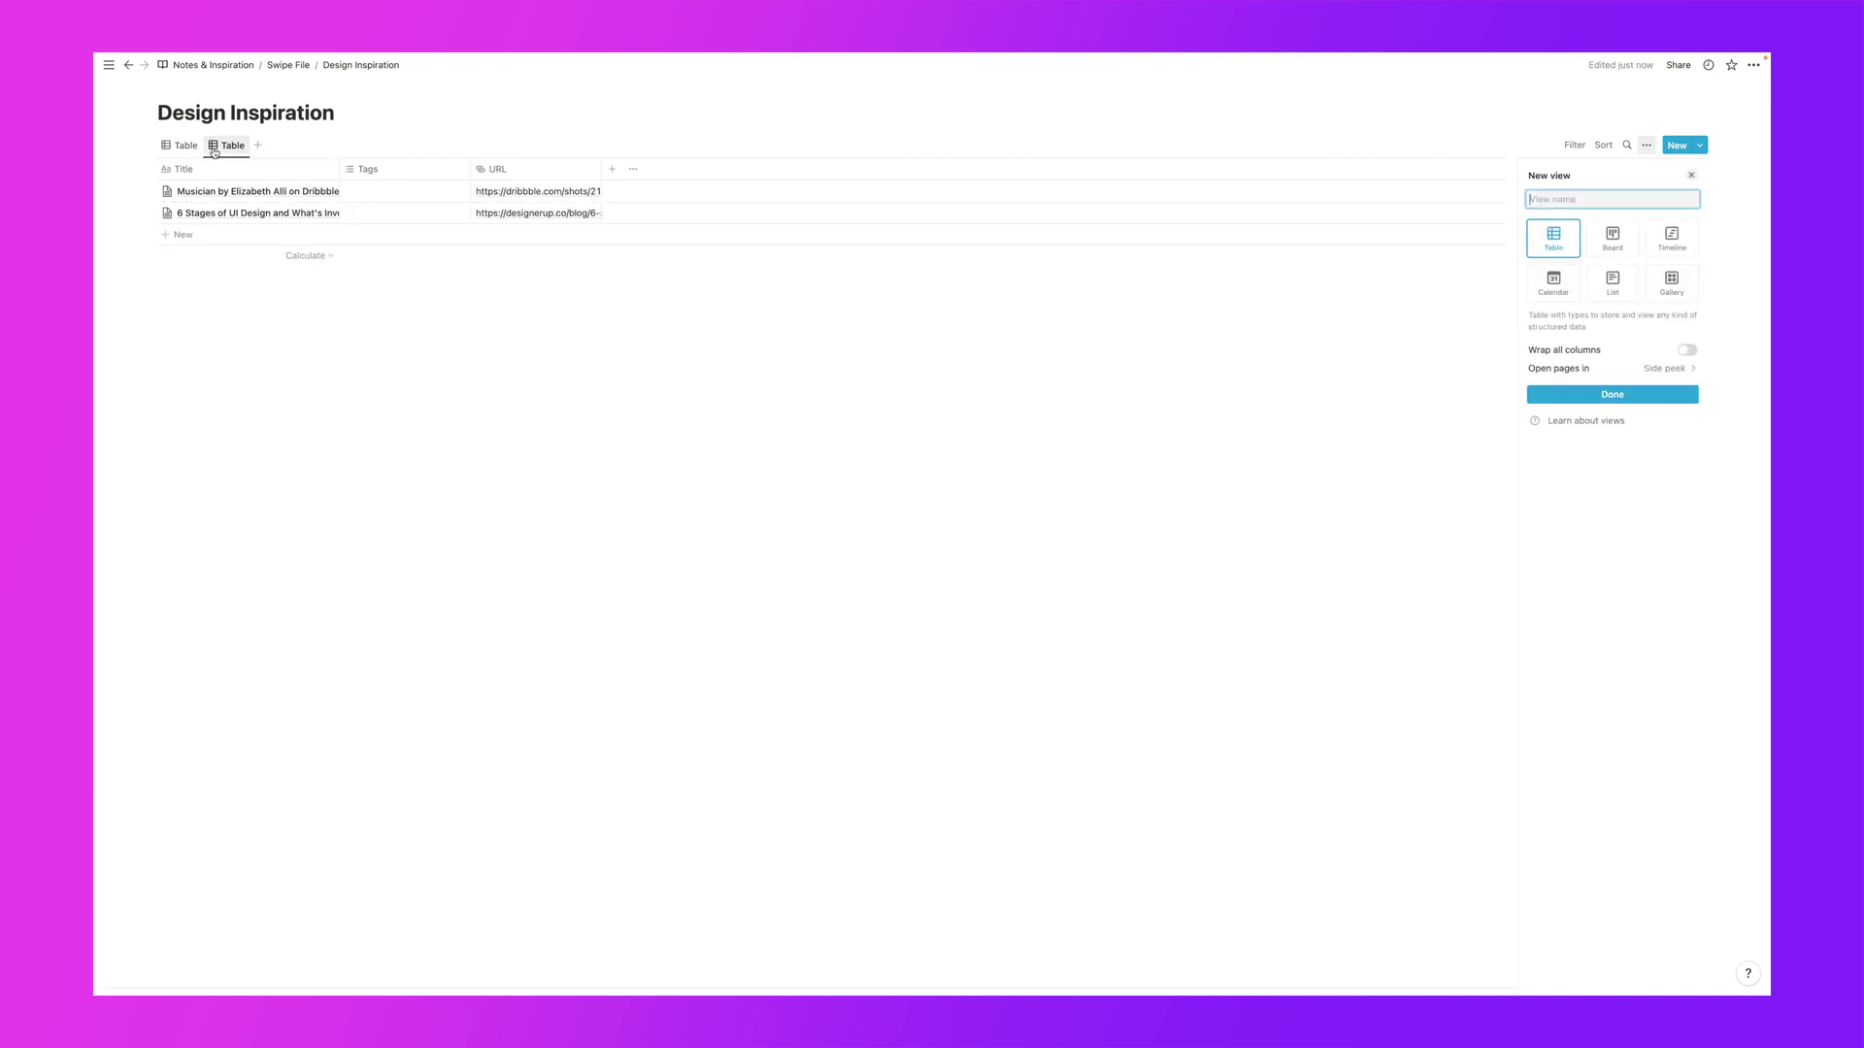
click(1665, 289)
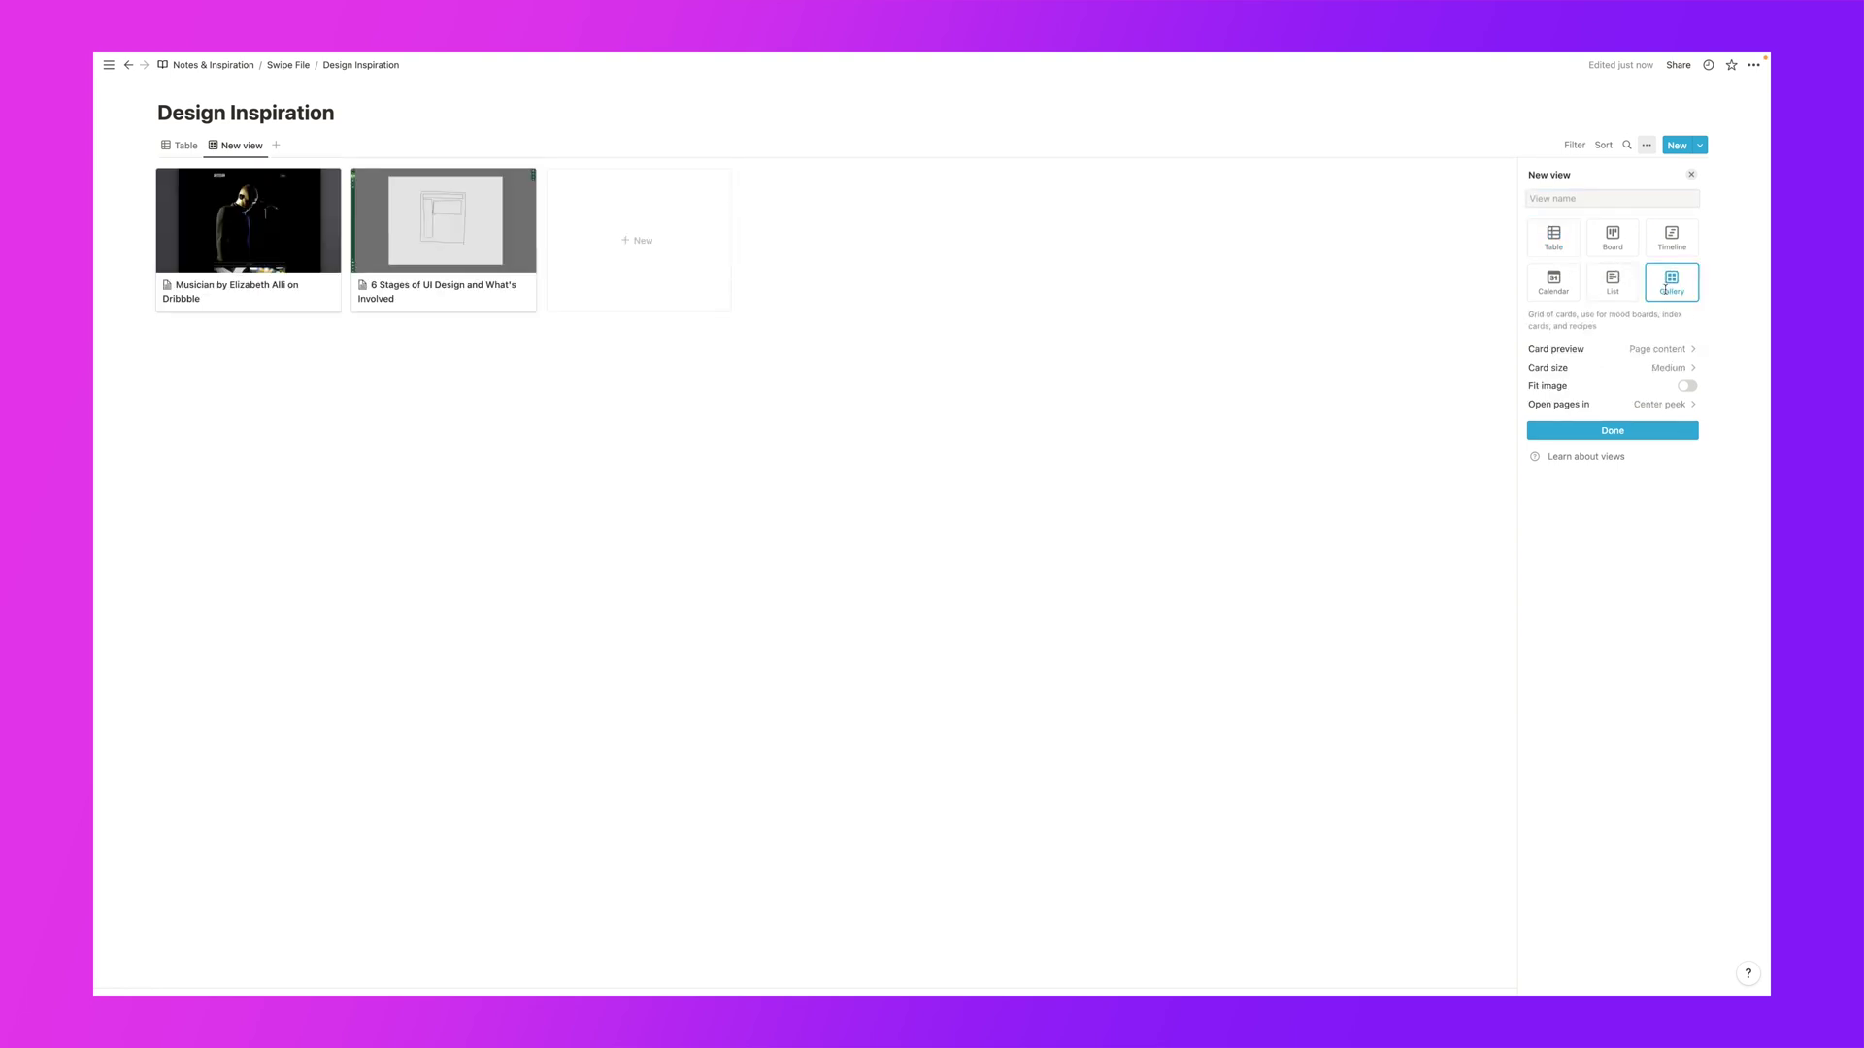
click(735, 475)
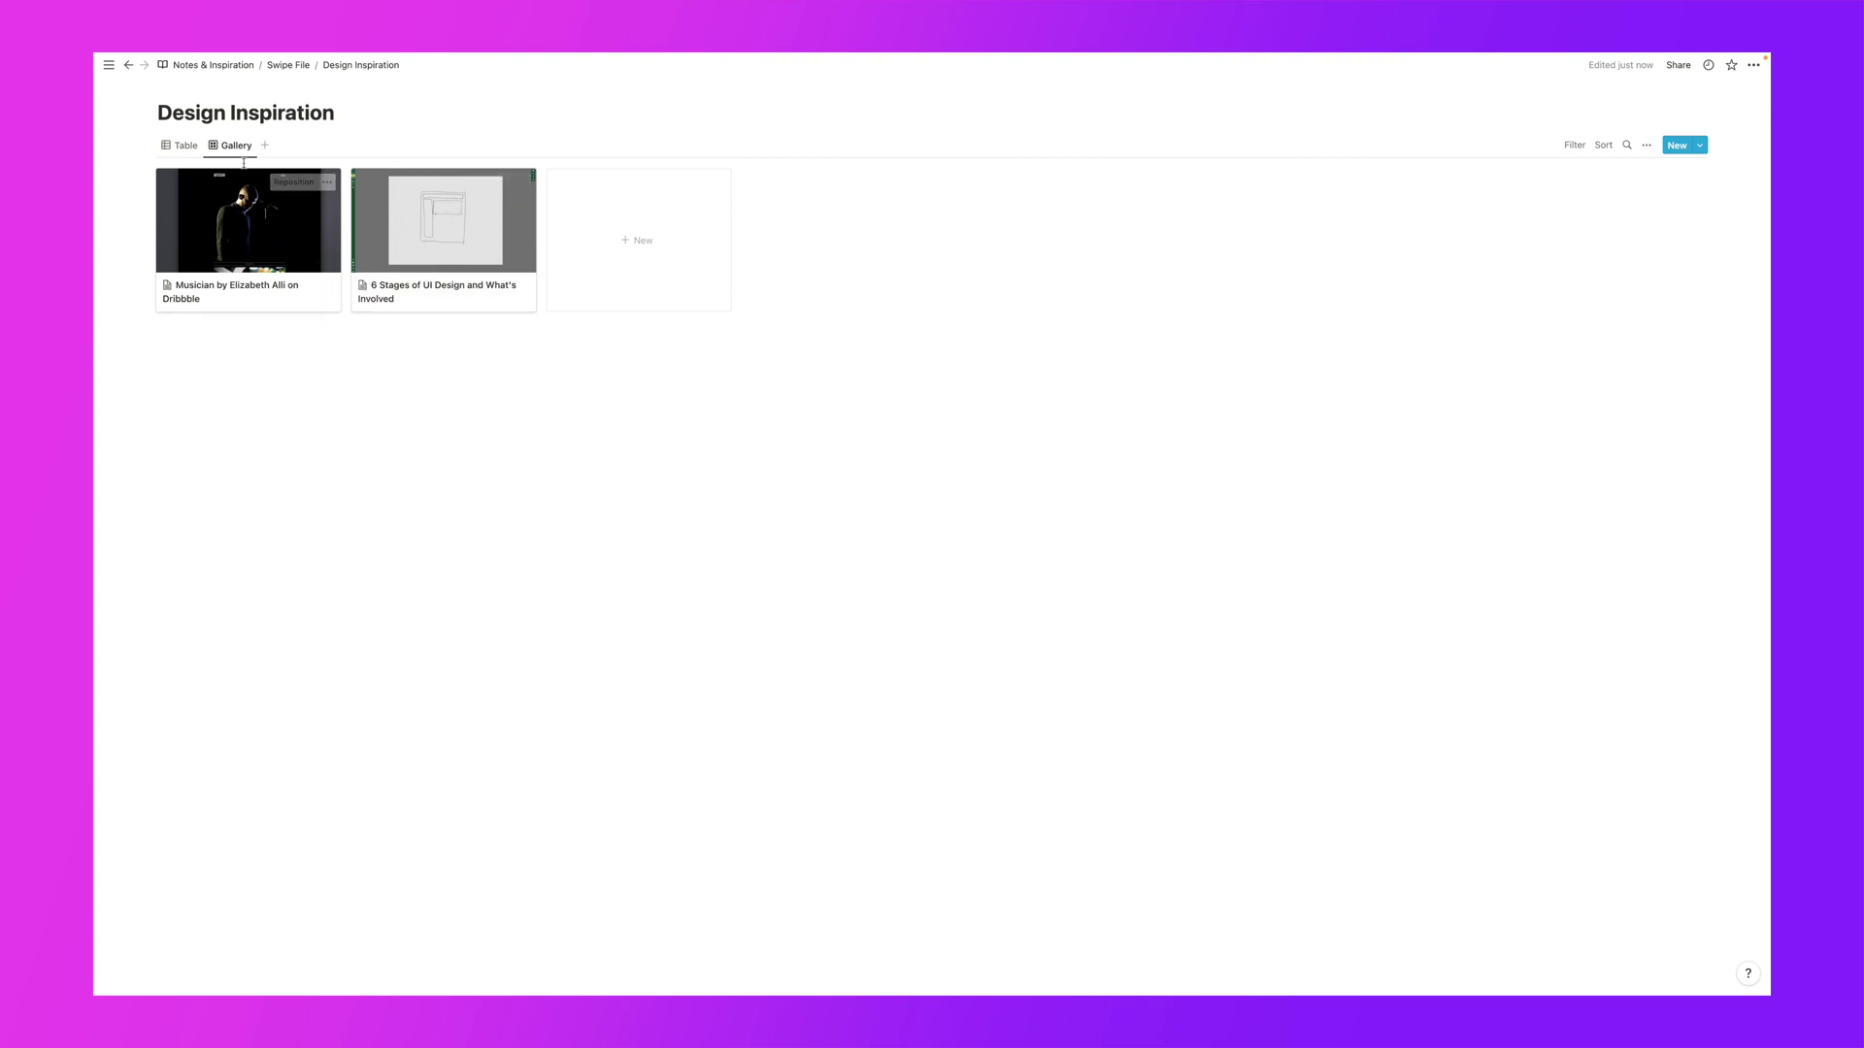
Filter the gallery by Tags to show only Web Design cards
click(1575, 147)
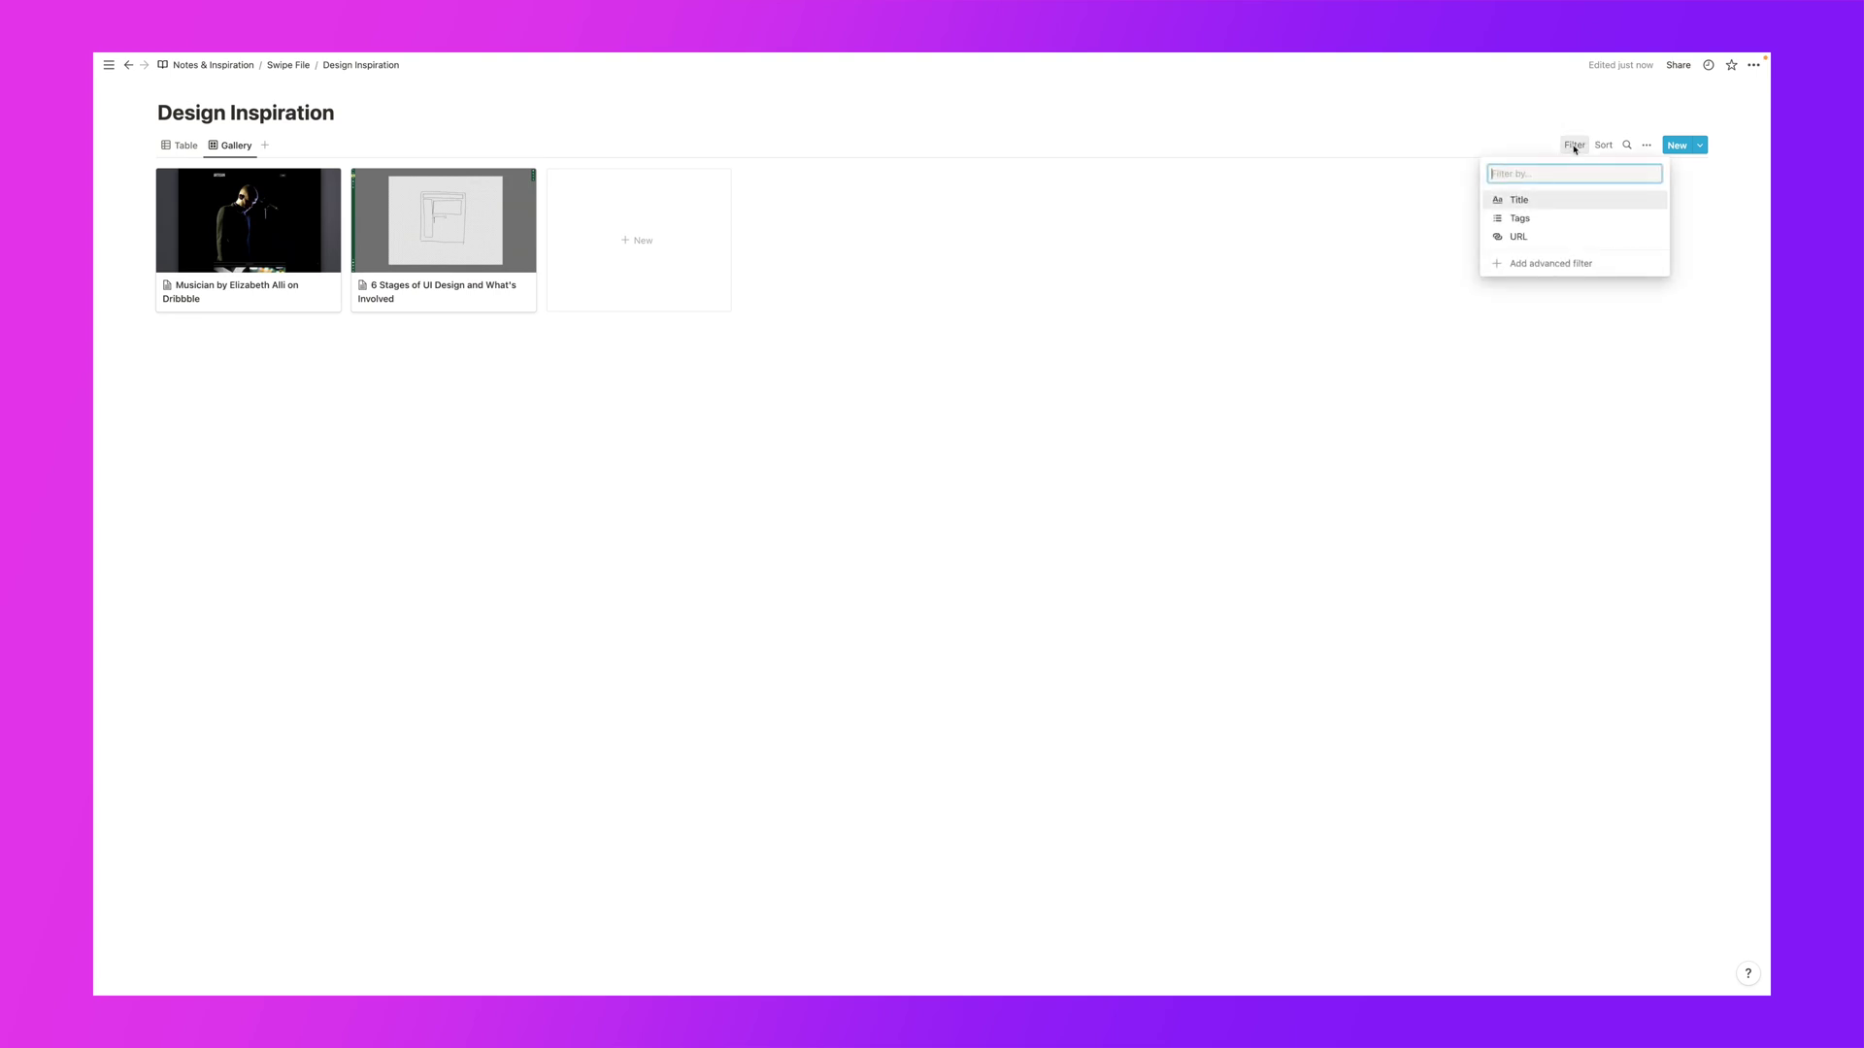
click(1549, 230)
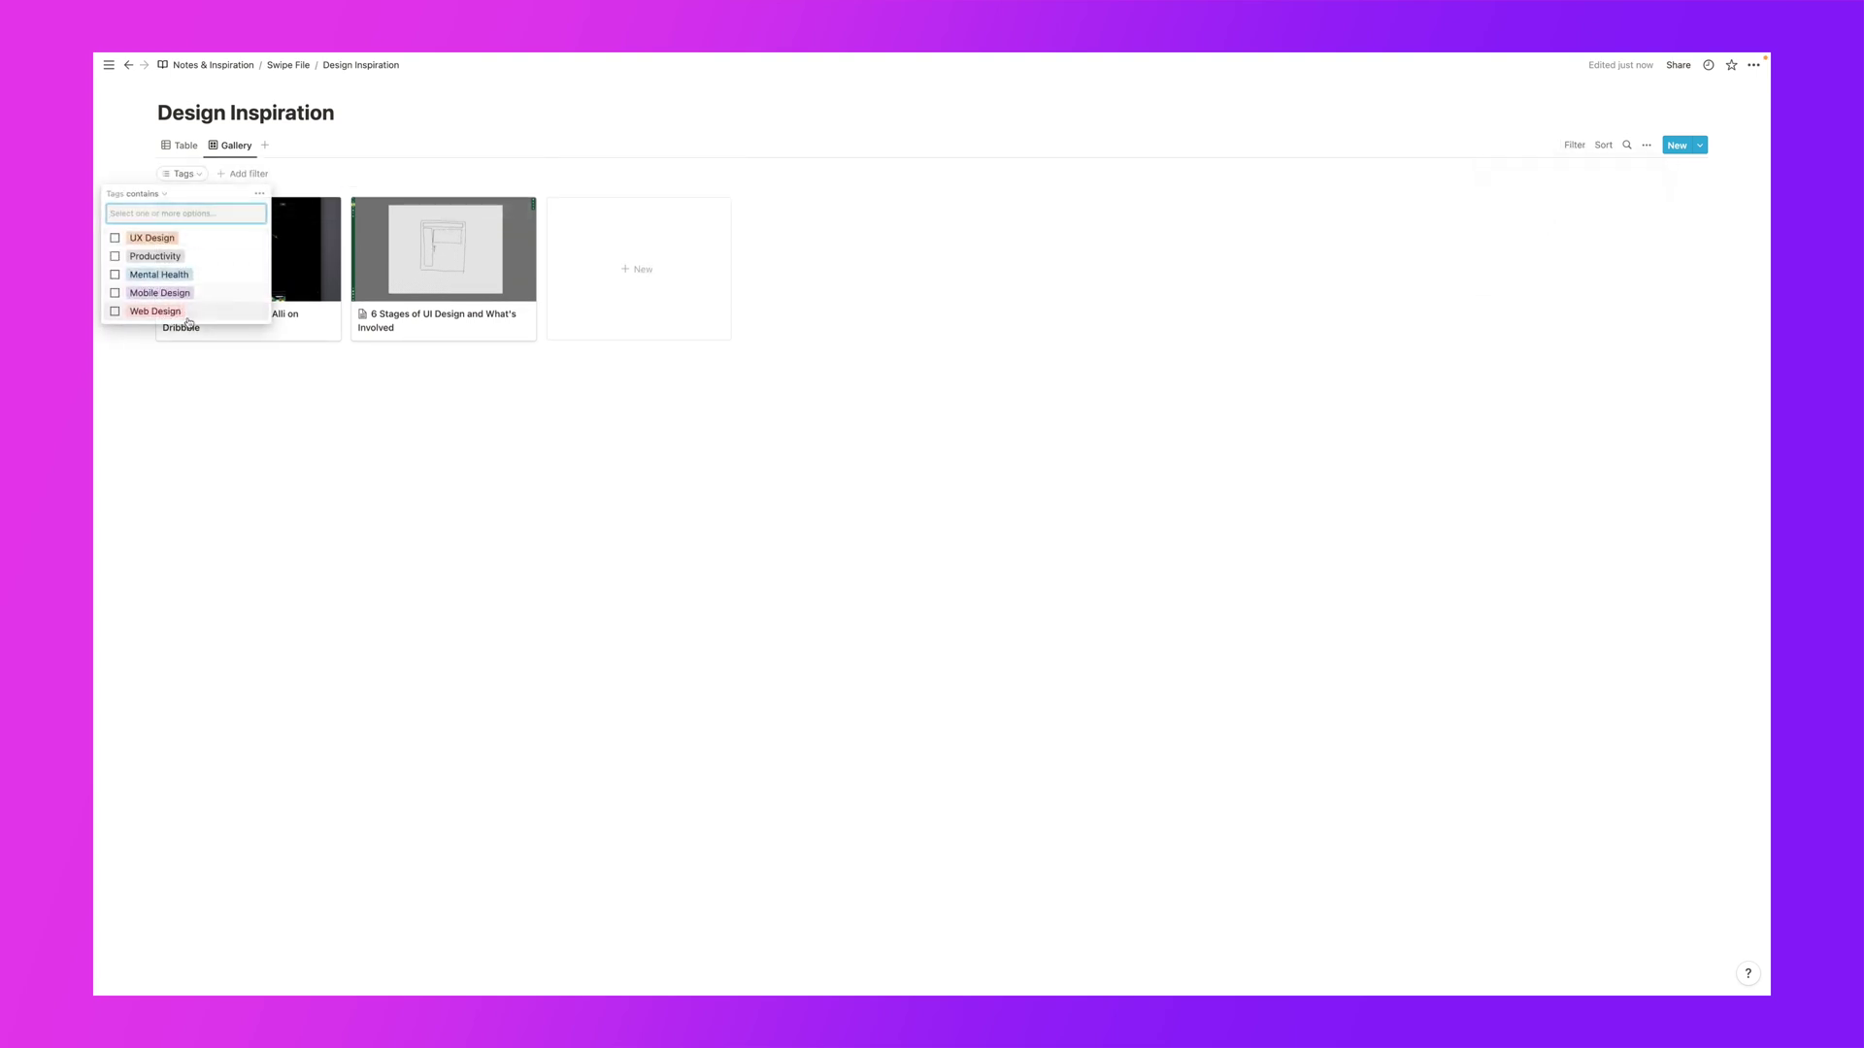
click(163, 314)
key(Escape)
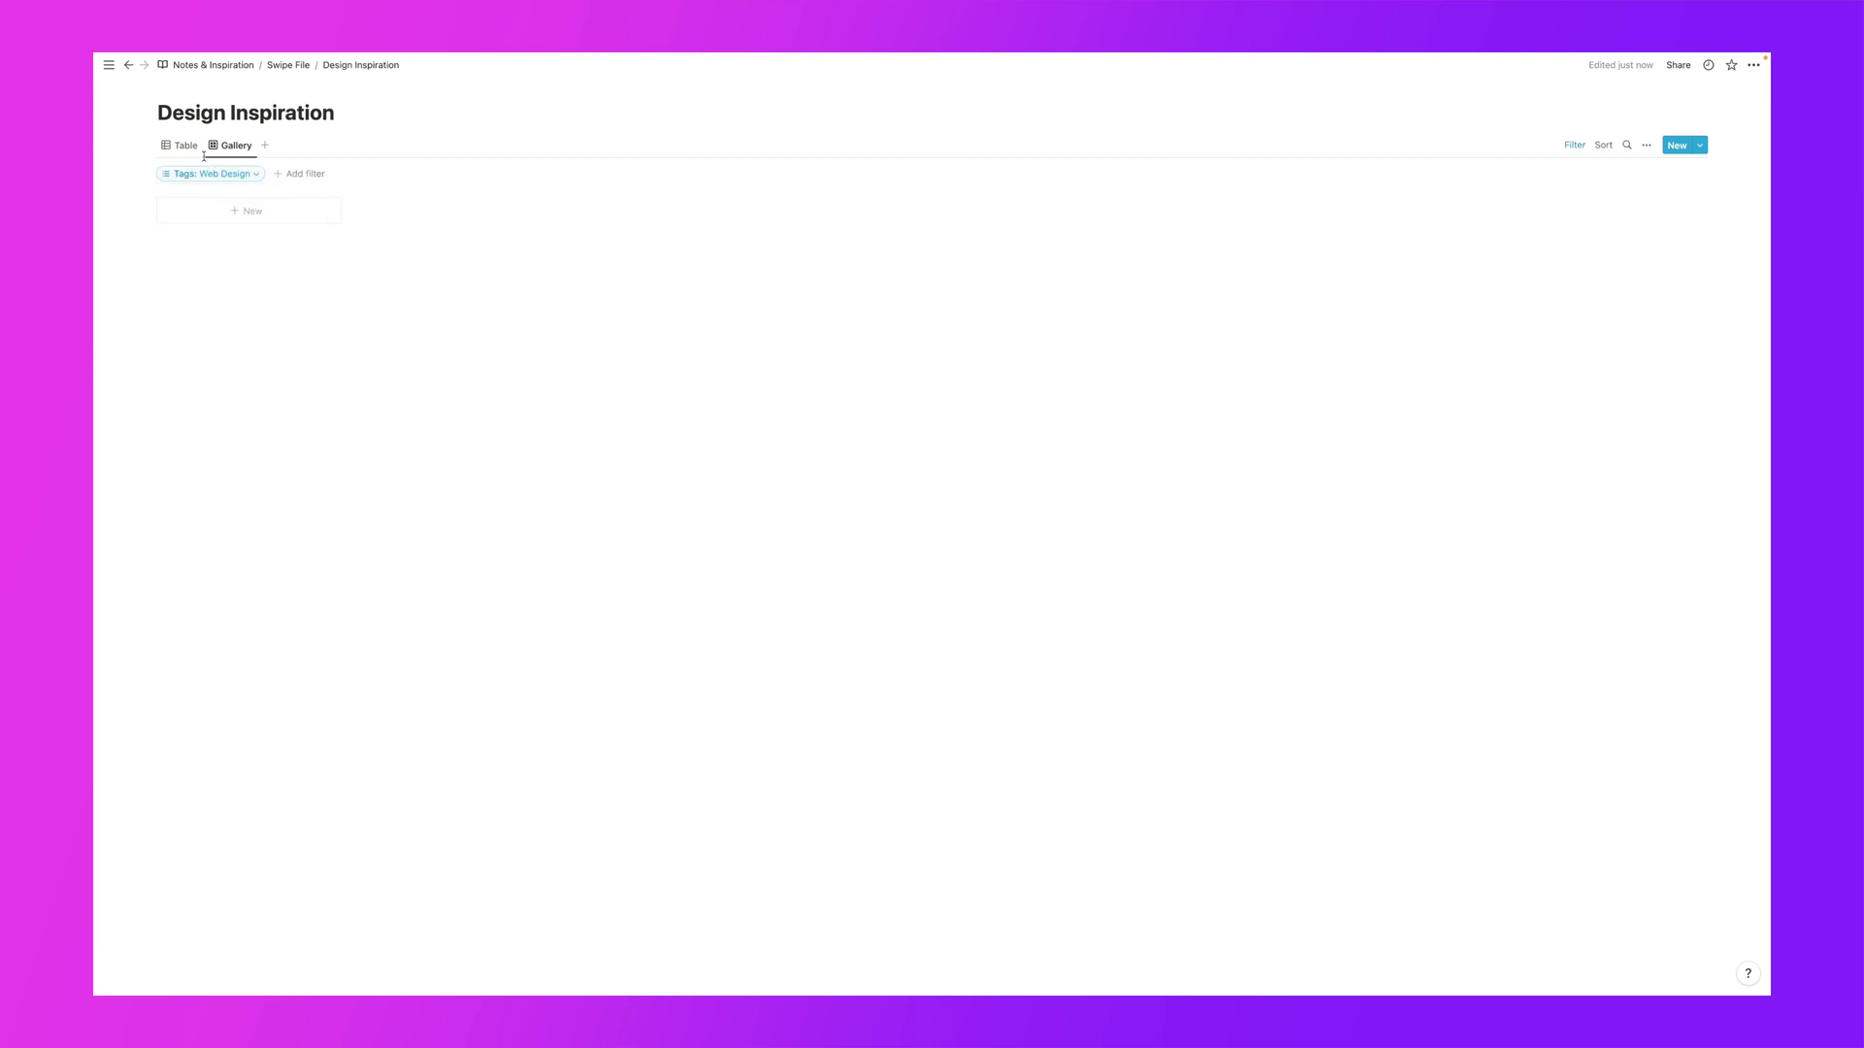
In the table, tag both the Musician and 6 Stages pages Web Design, then return to the gallery
click(180, 145)
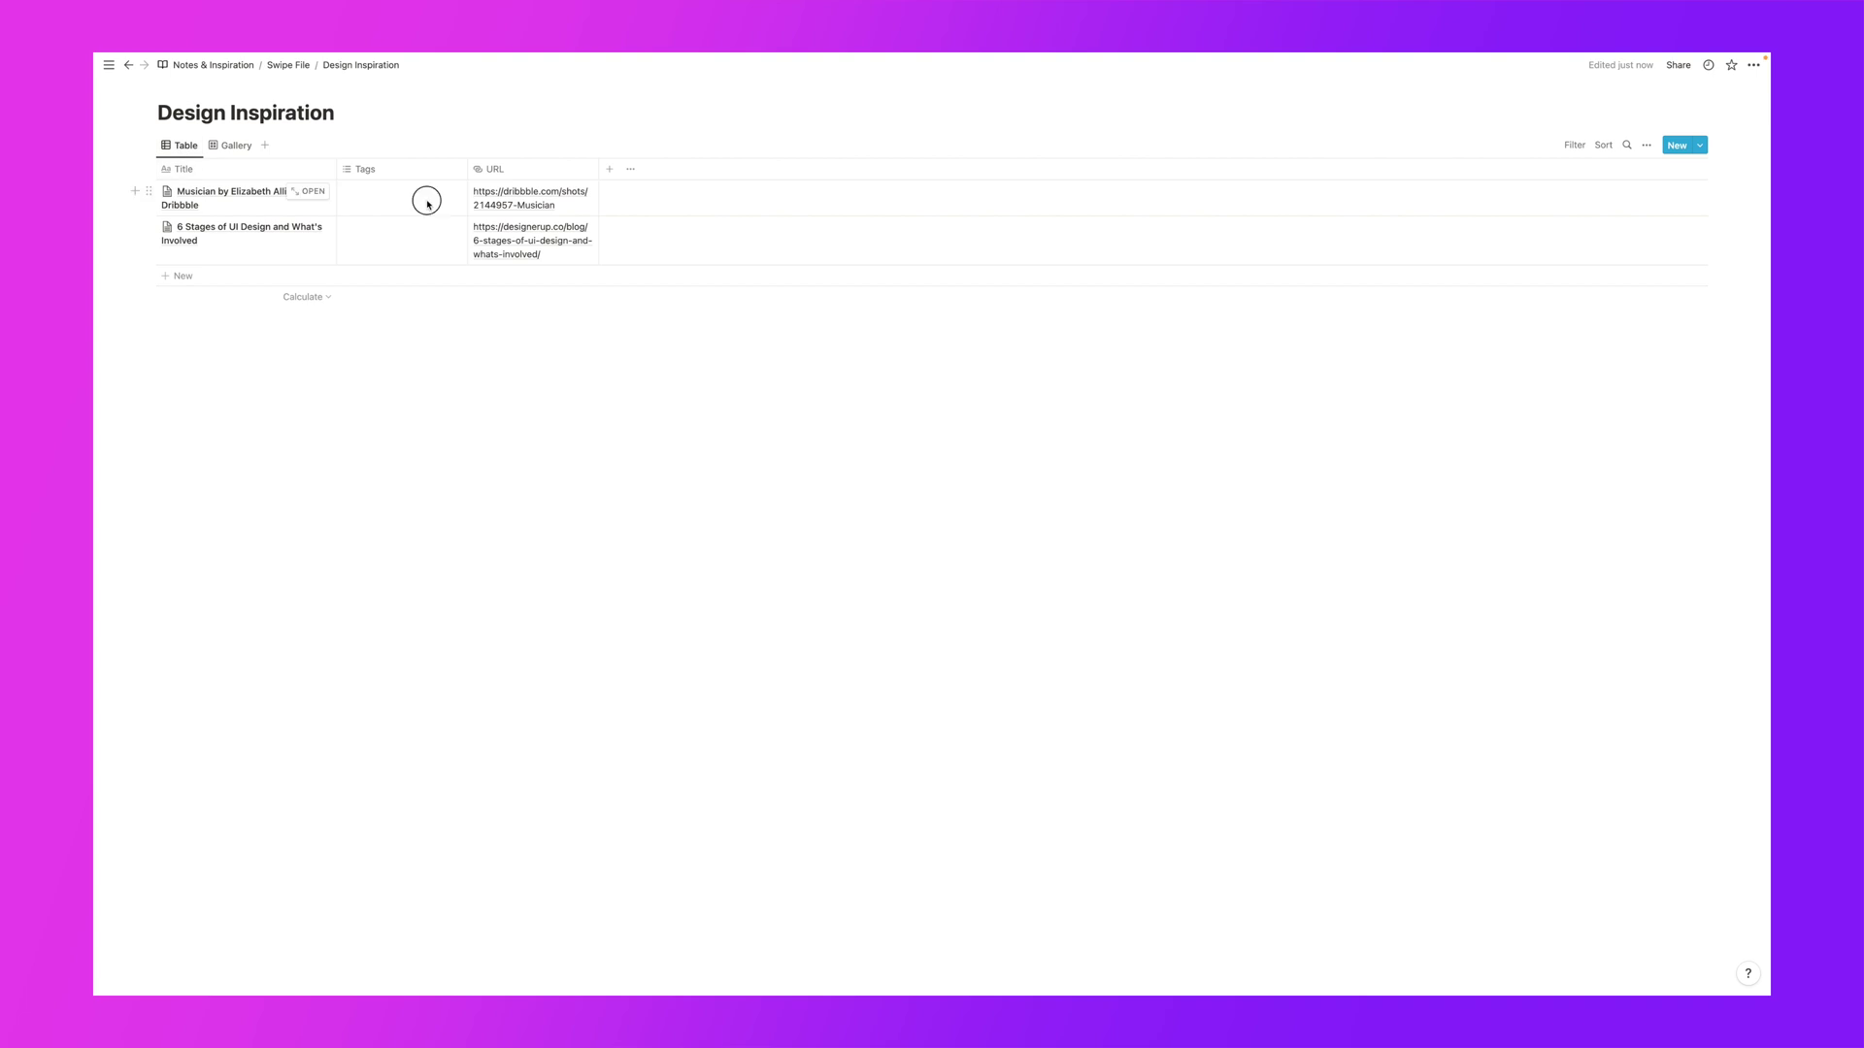
click(427, 201)
click(393, 308)
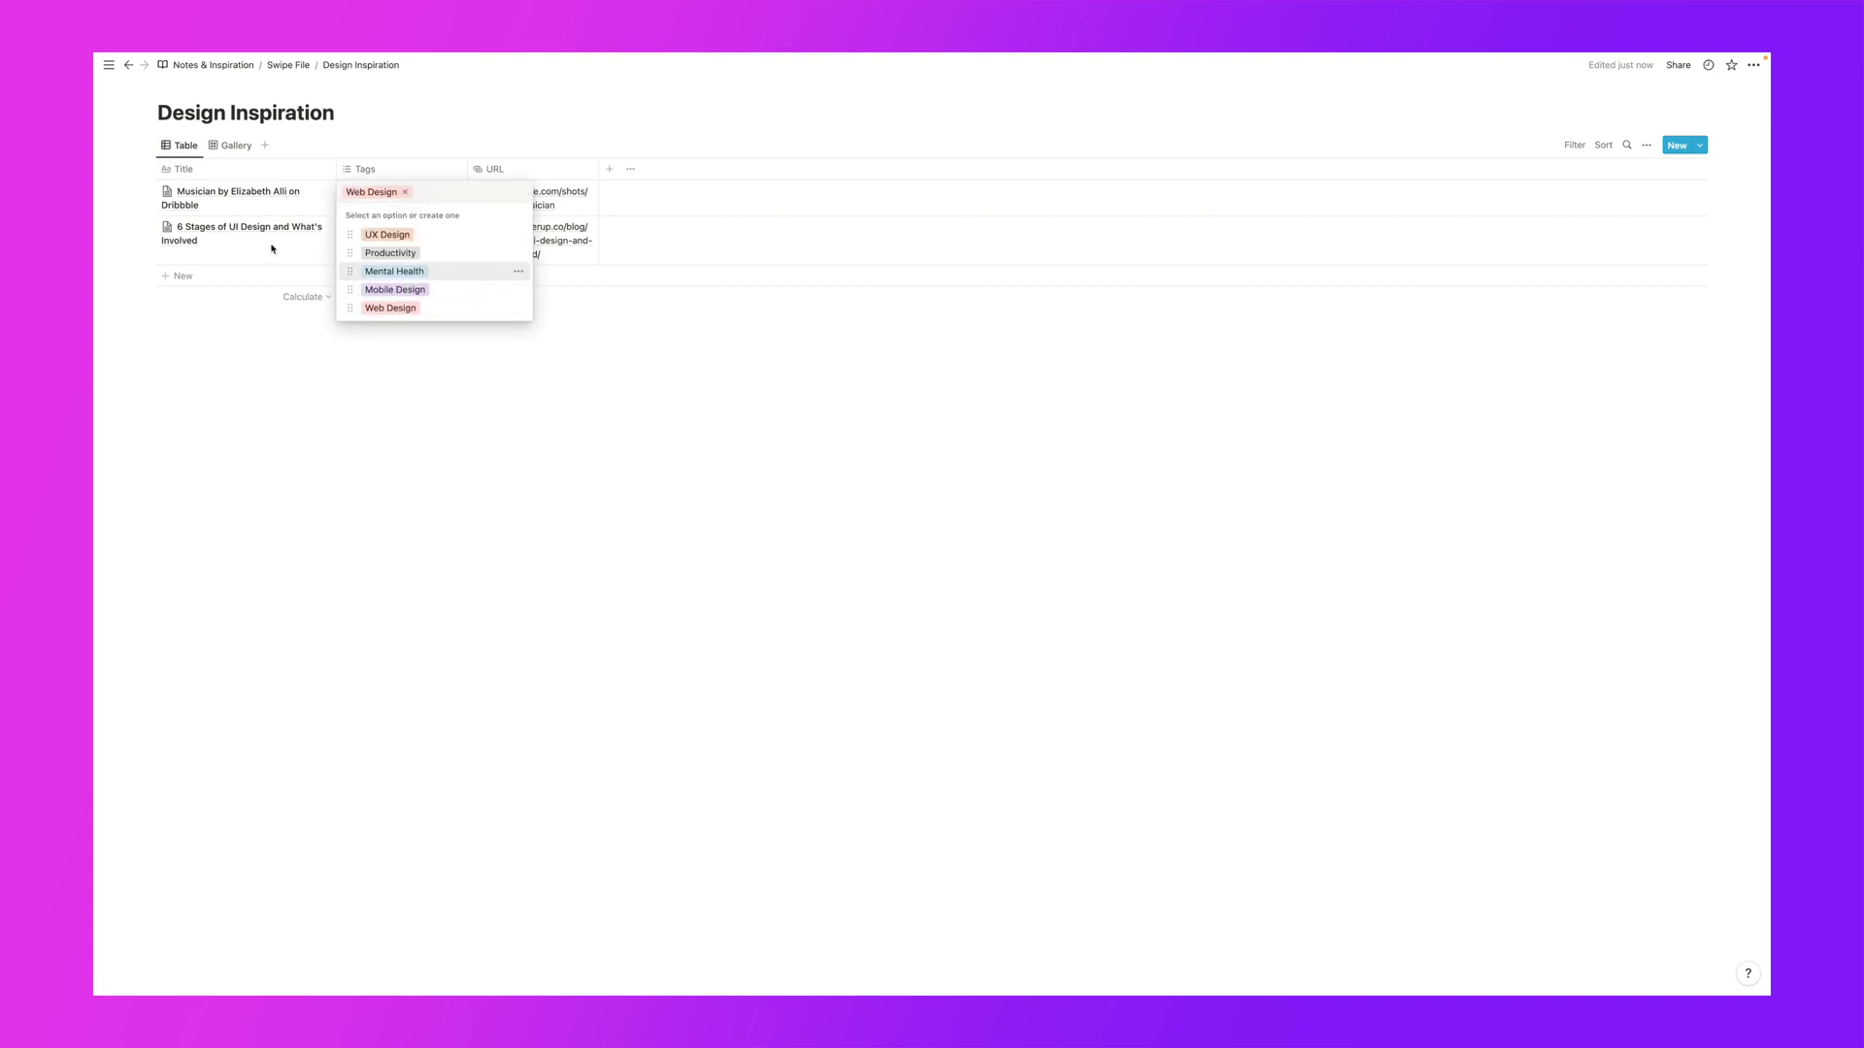
key(Escape)
click(412, 245)
click(390, 344)
key(Escape)
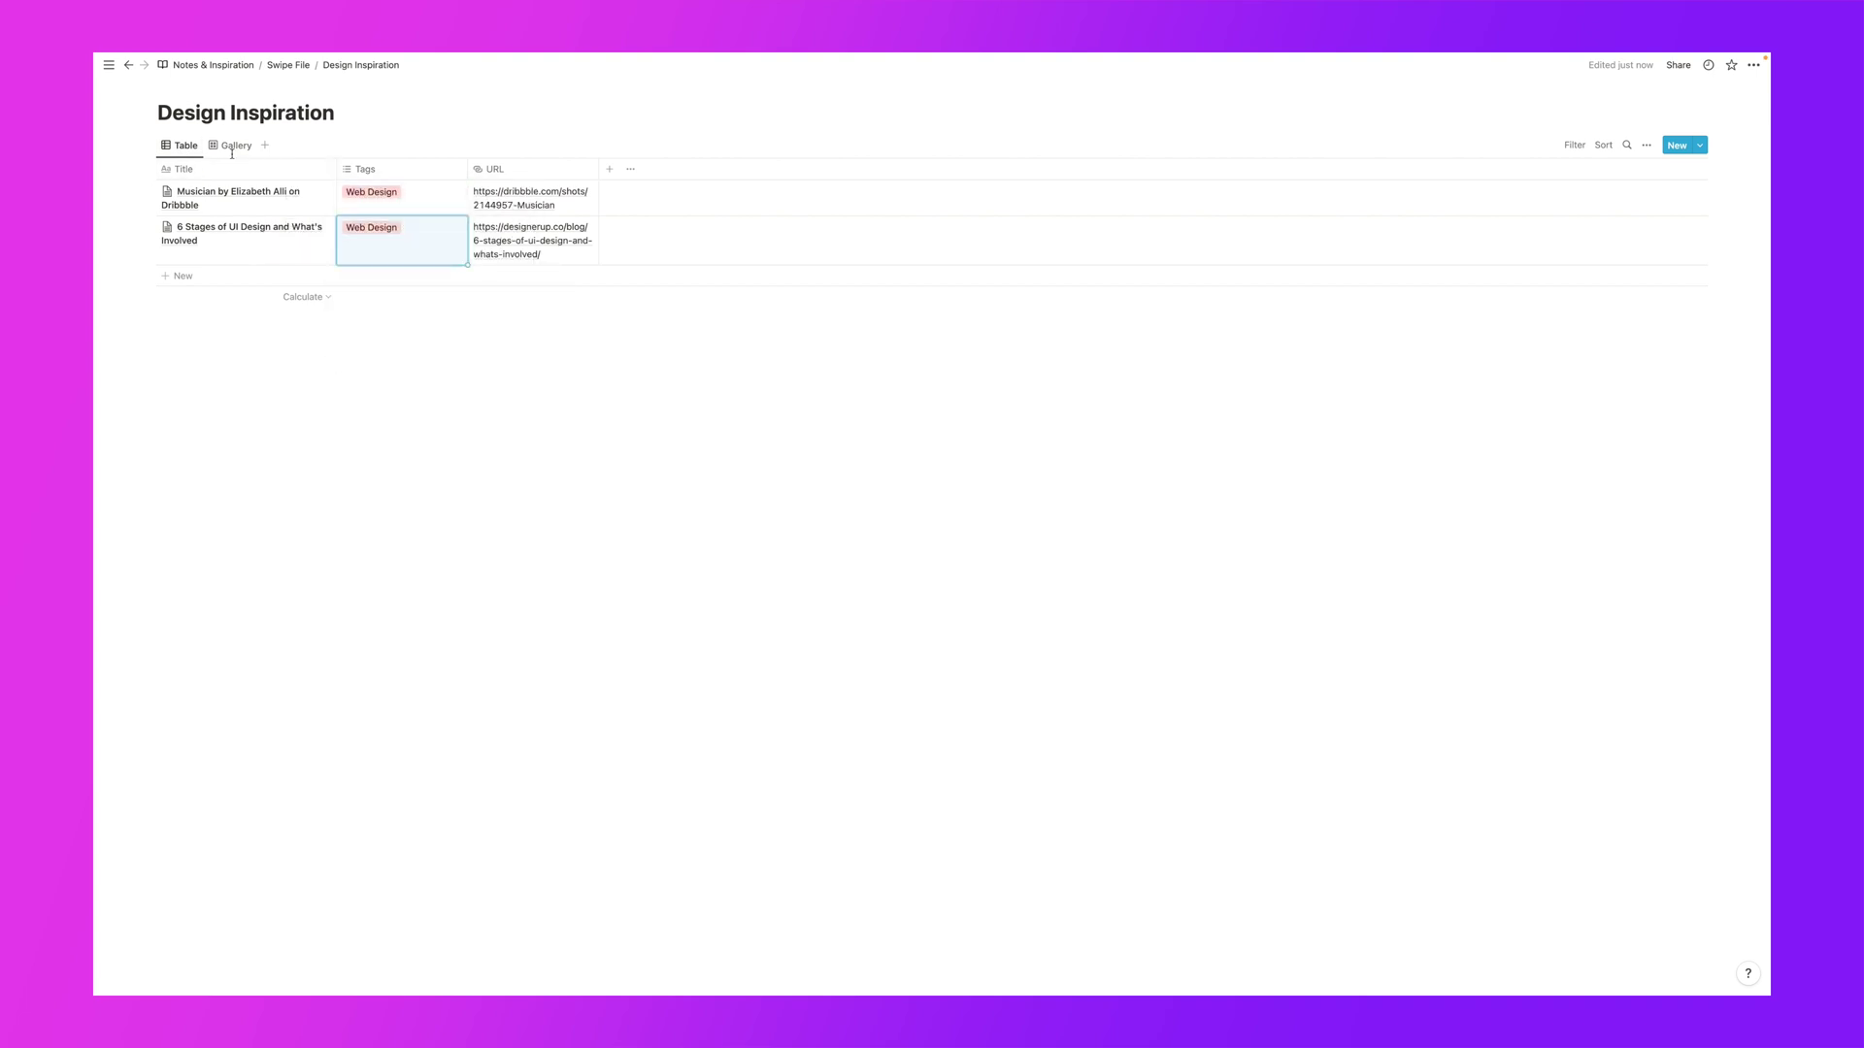
click(232, 148)
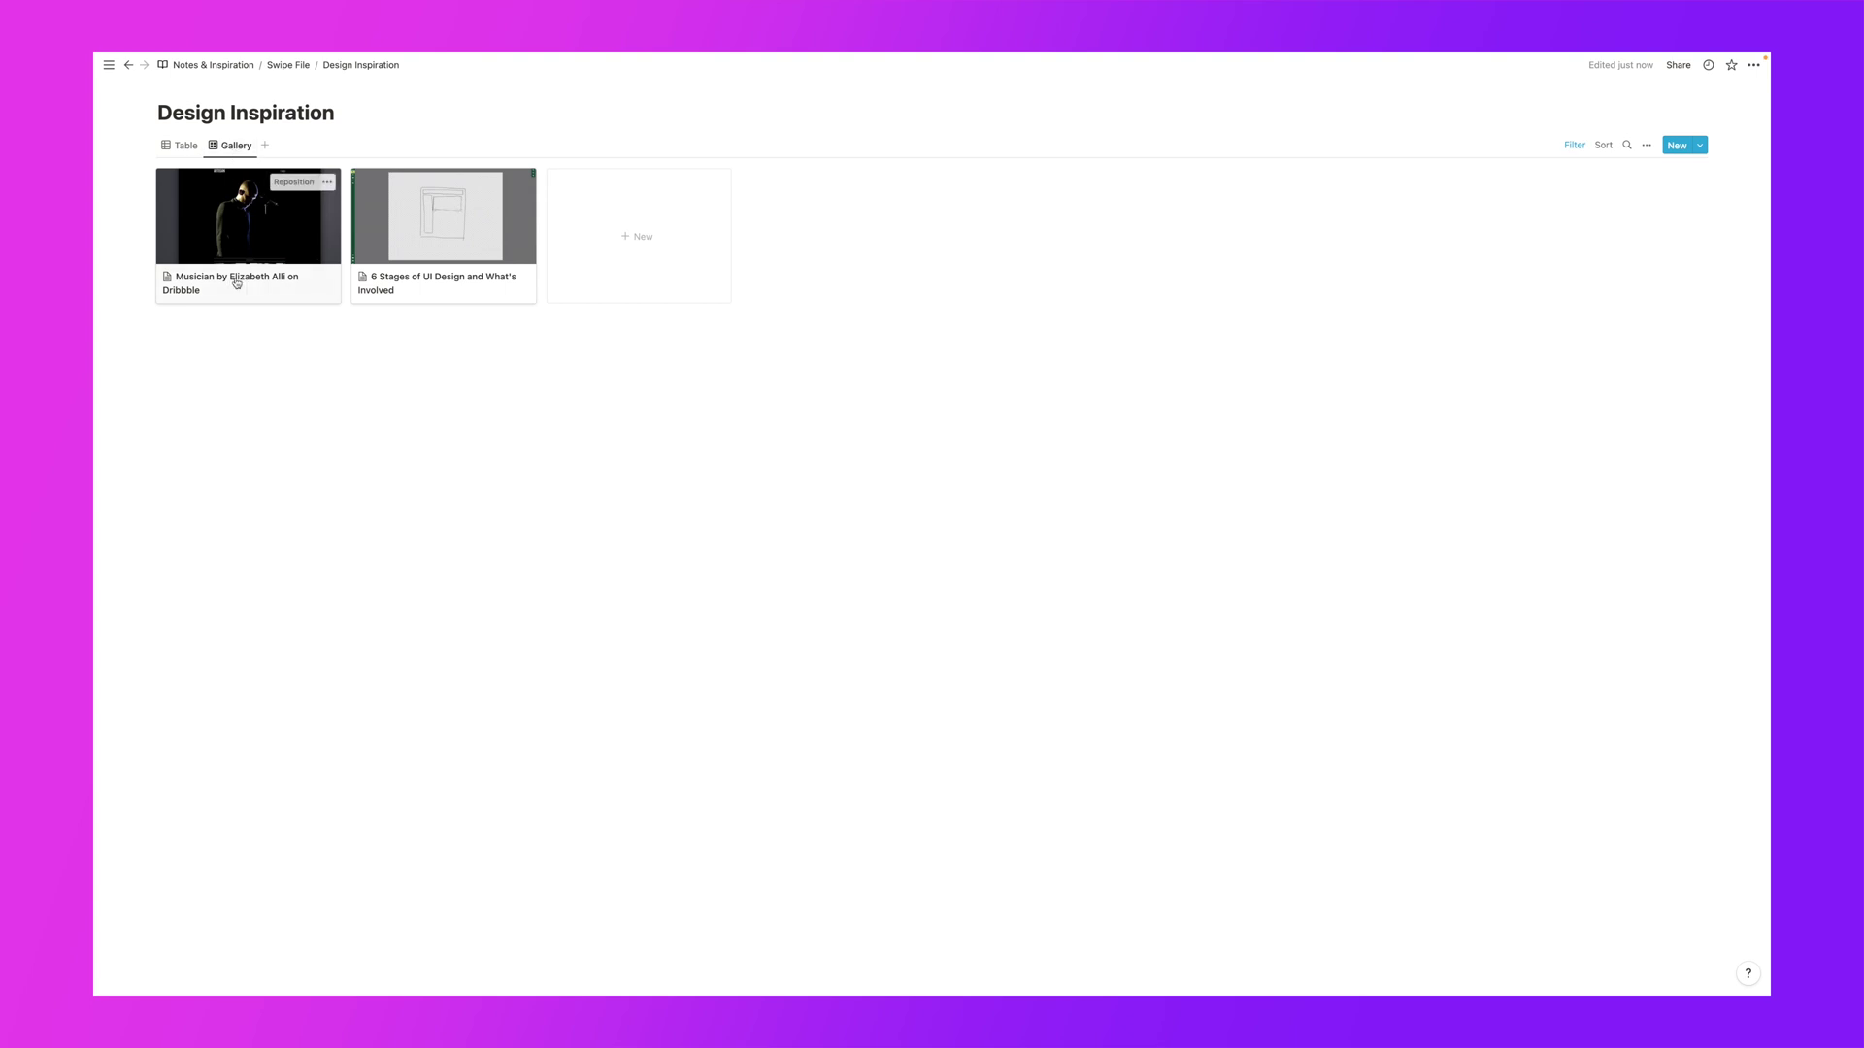
click(230, 149)
Name the gallery view 'Web Design', then check the Table view and come back
click(248, 180)
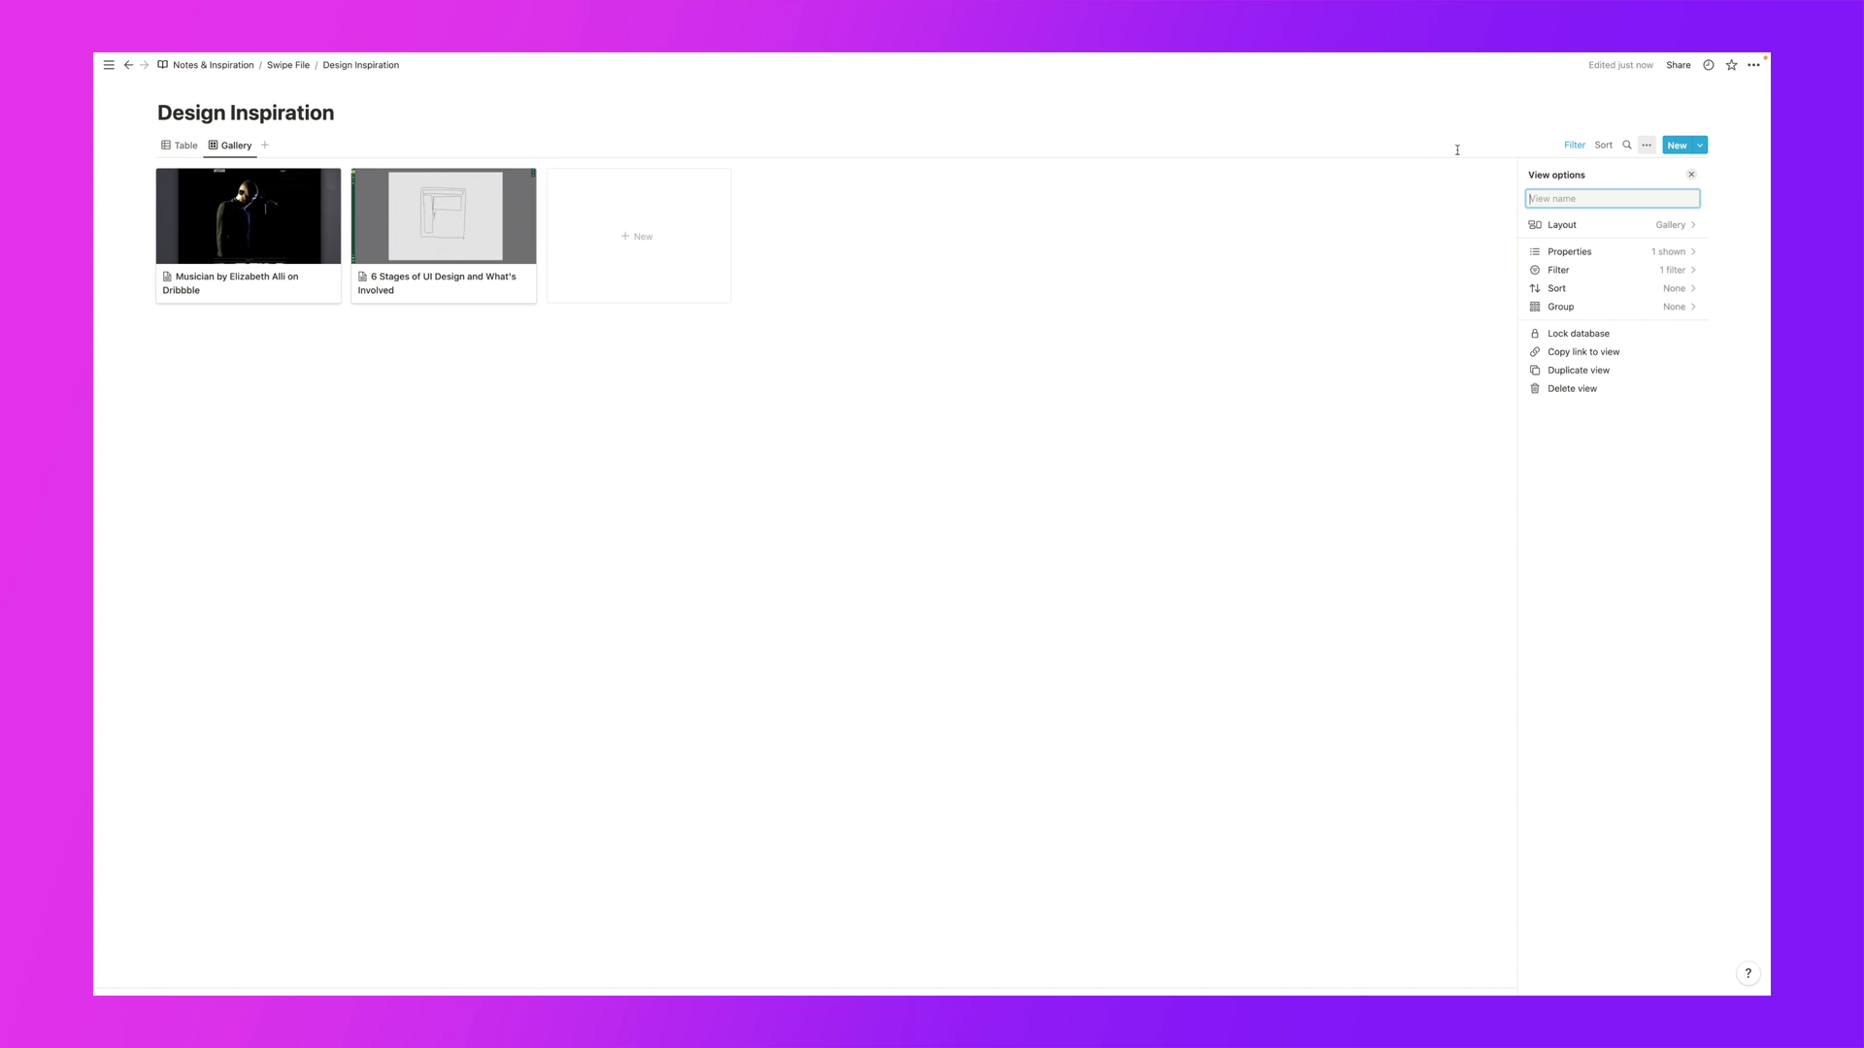
text(Web Design)
click(890, 315)
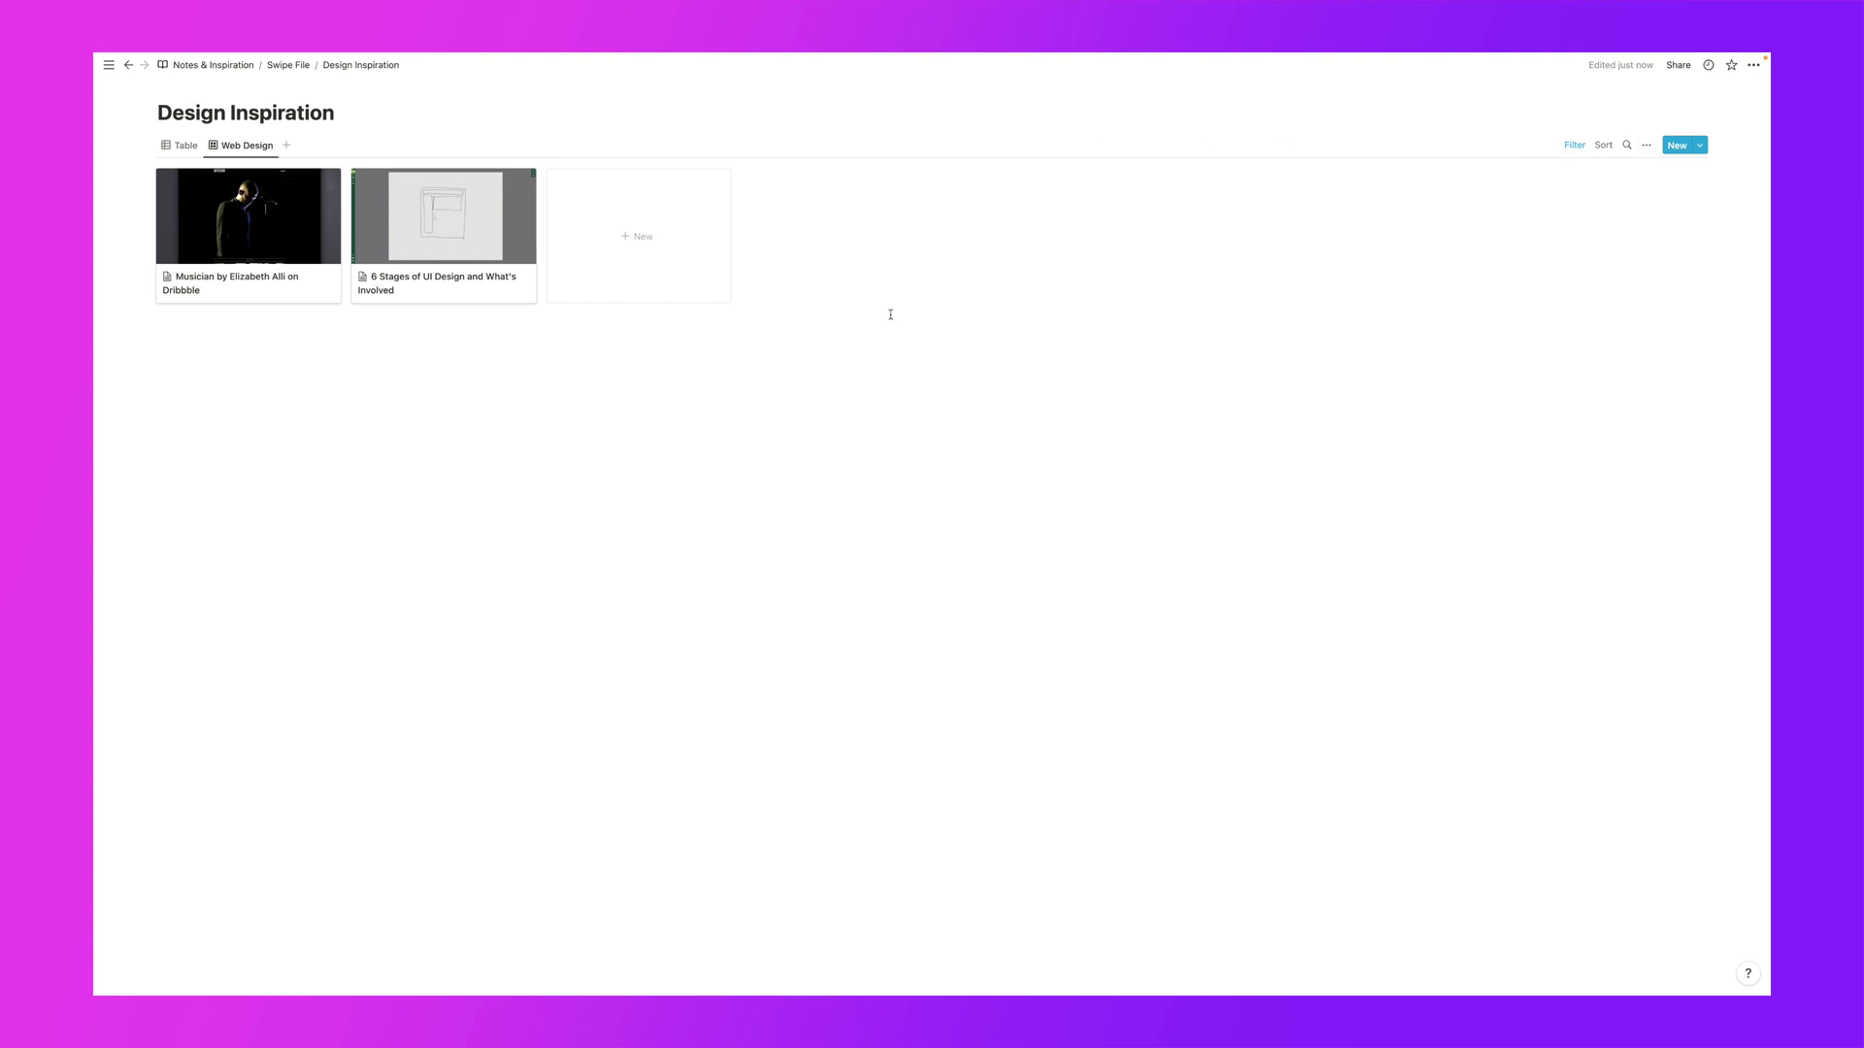
click(187, 146)
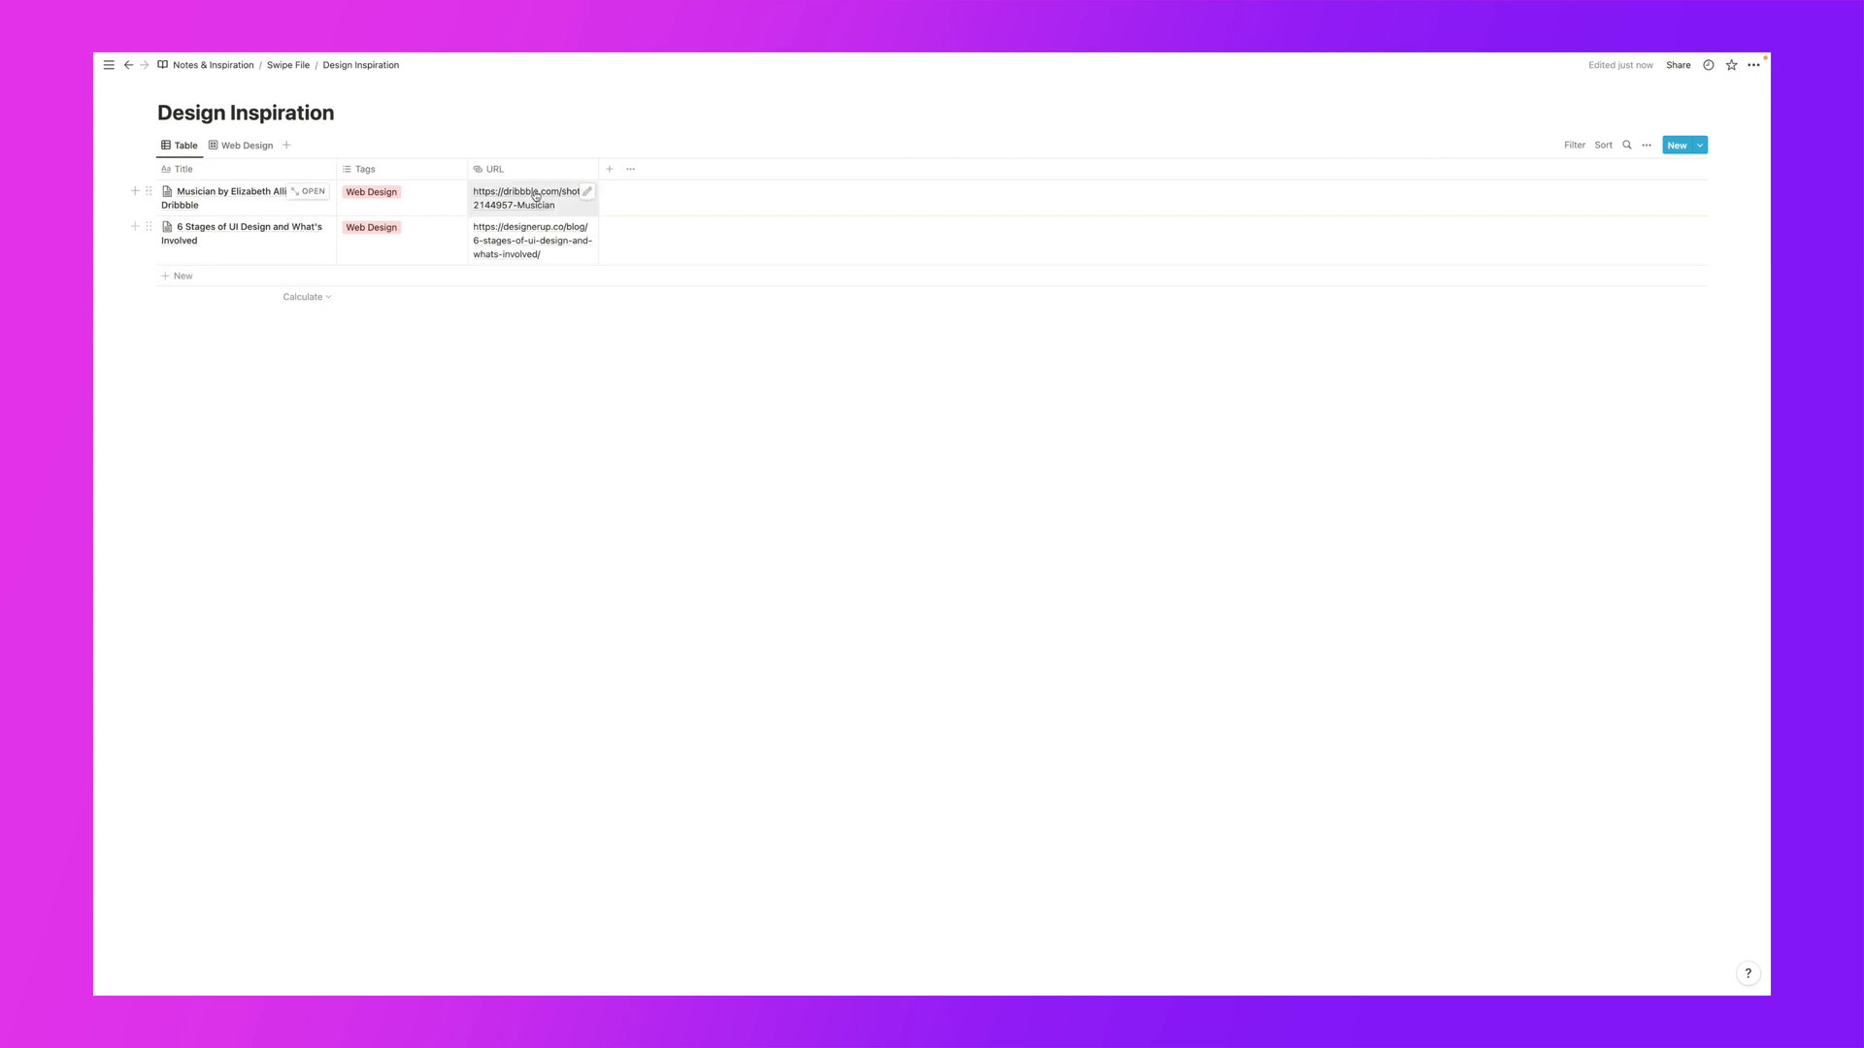
click(244, 147)
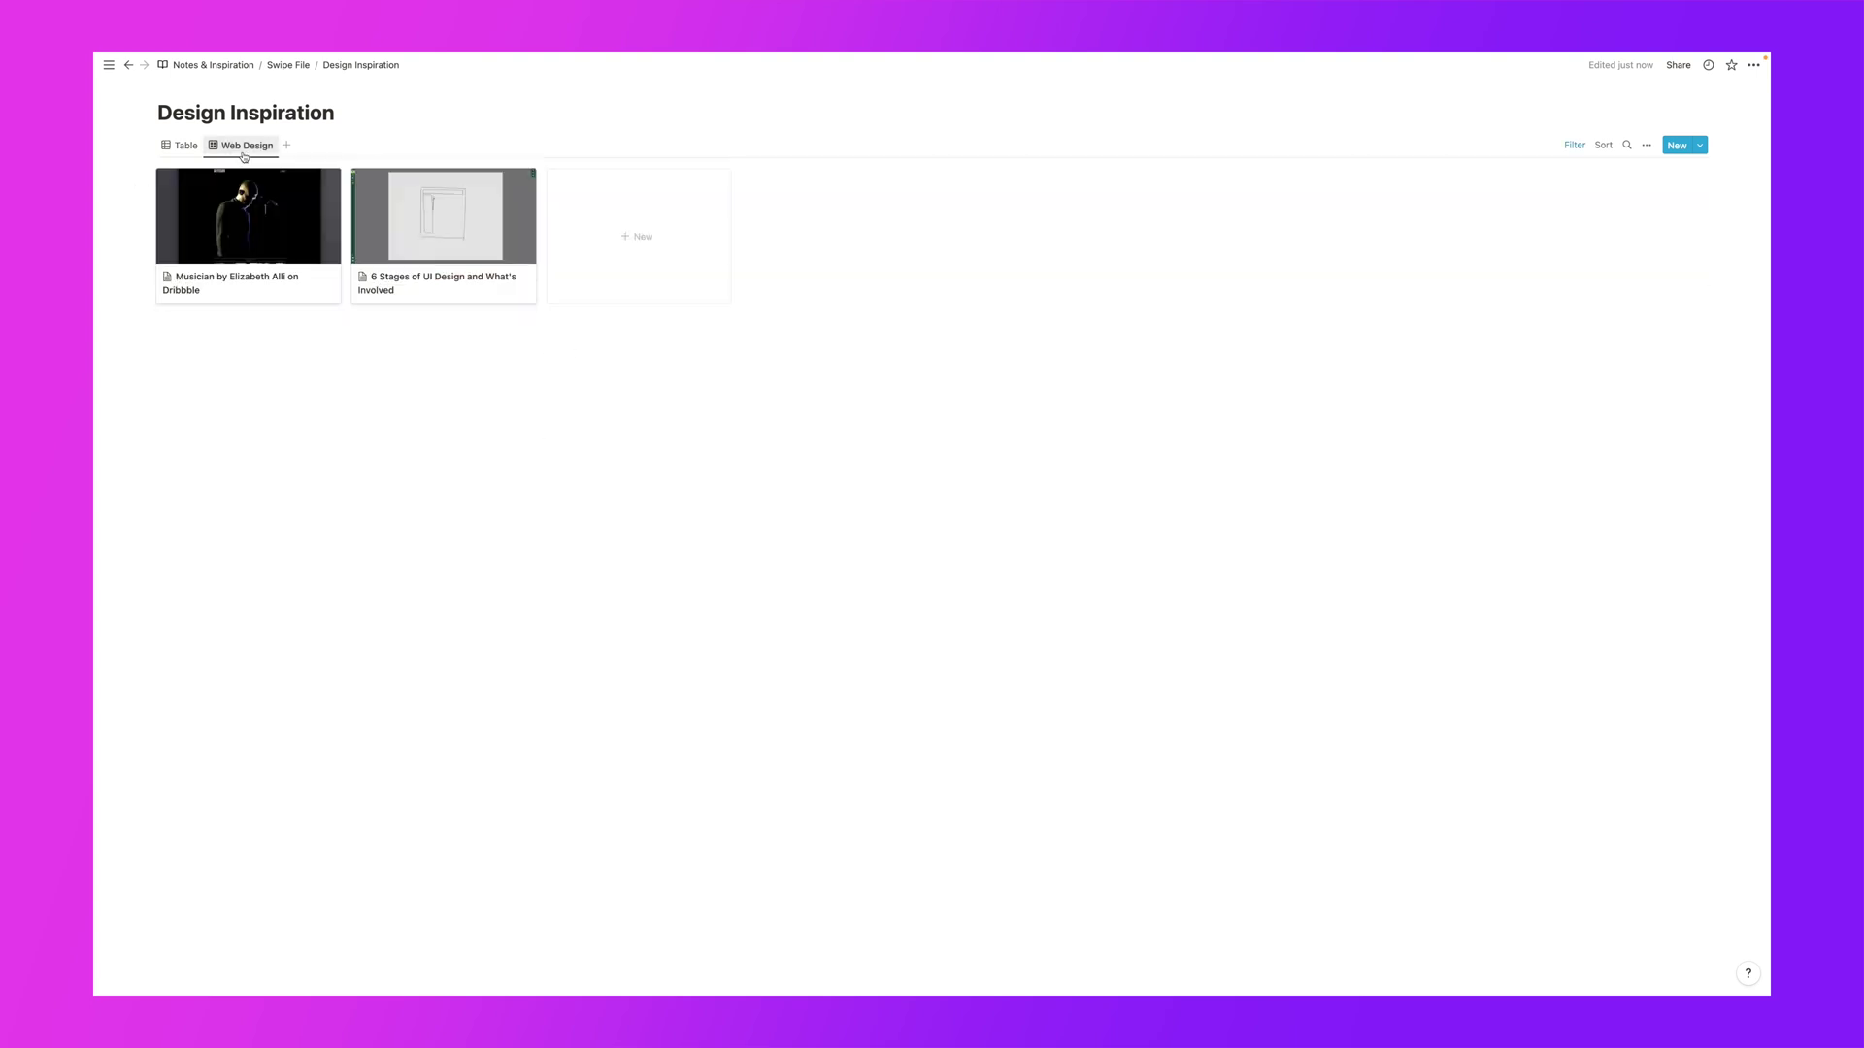